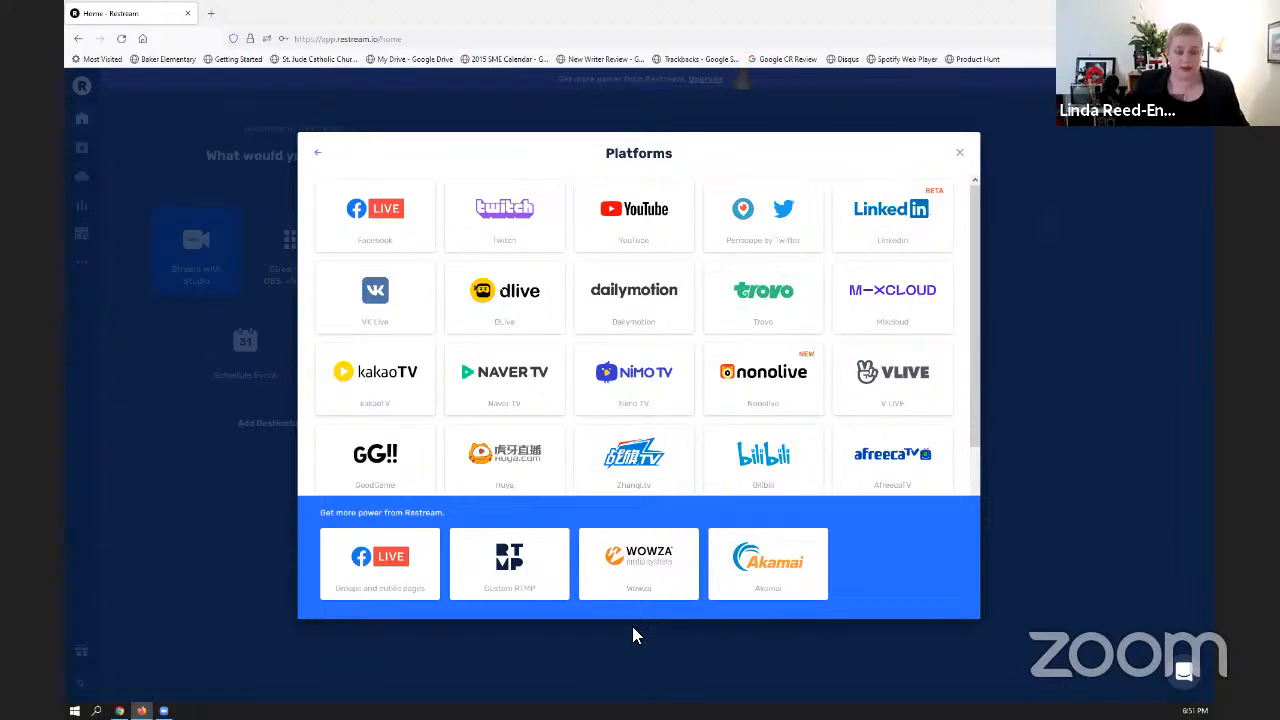
- Open the Custom RTMP destination form to view its settings and close it without adding a channel
{"action": "left_click", "coordinate": [507, 583]}
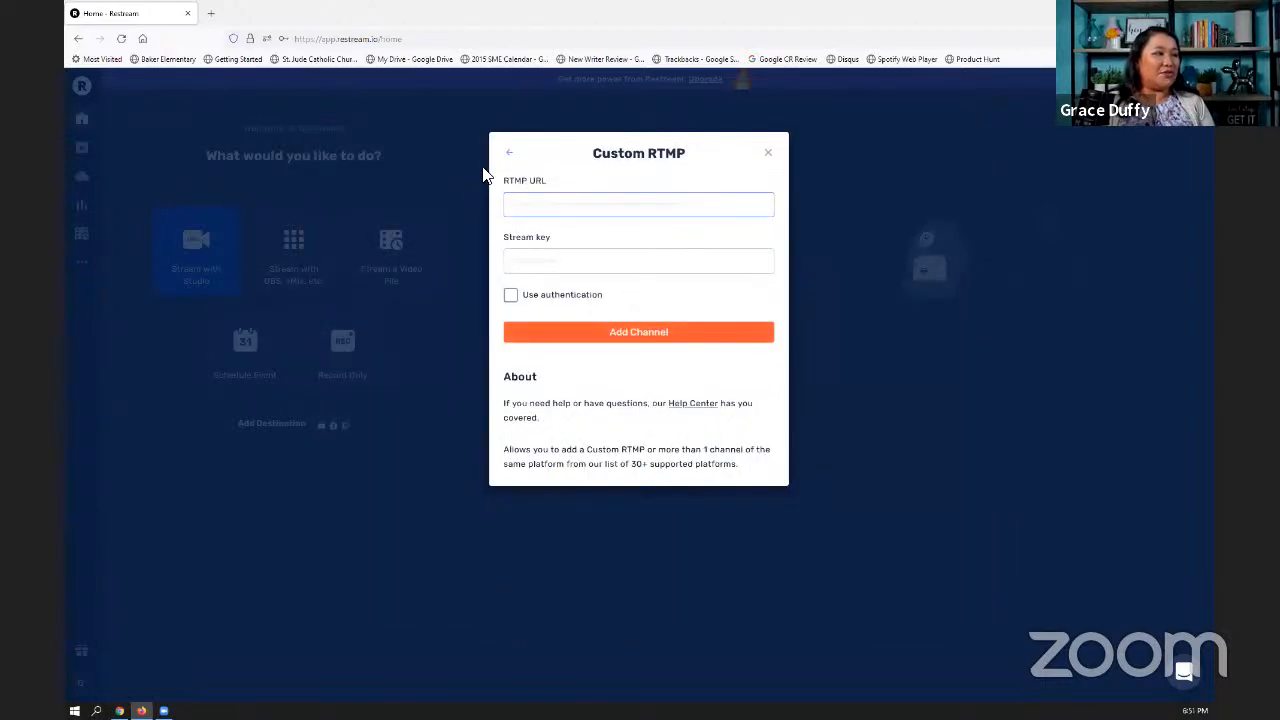
{"action": "left_click", "coordinate": [768, 153]}
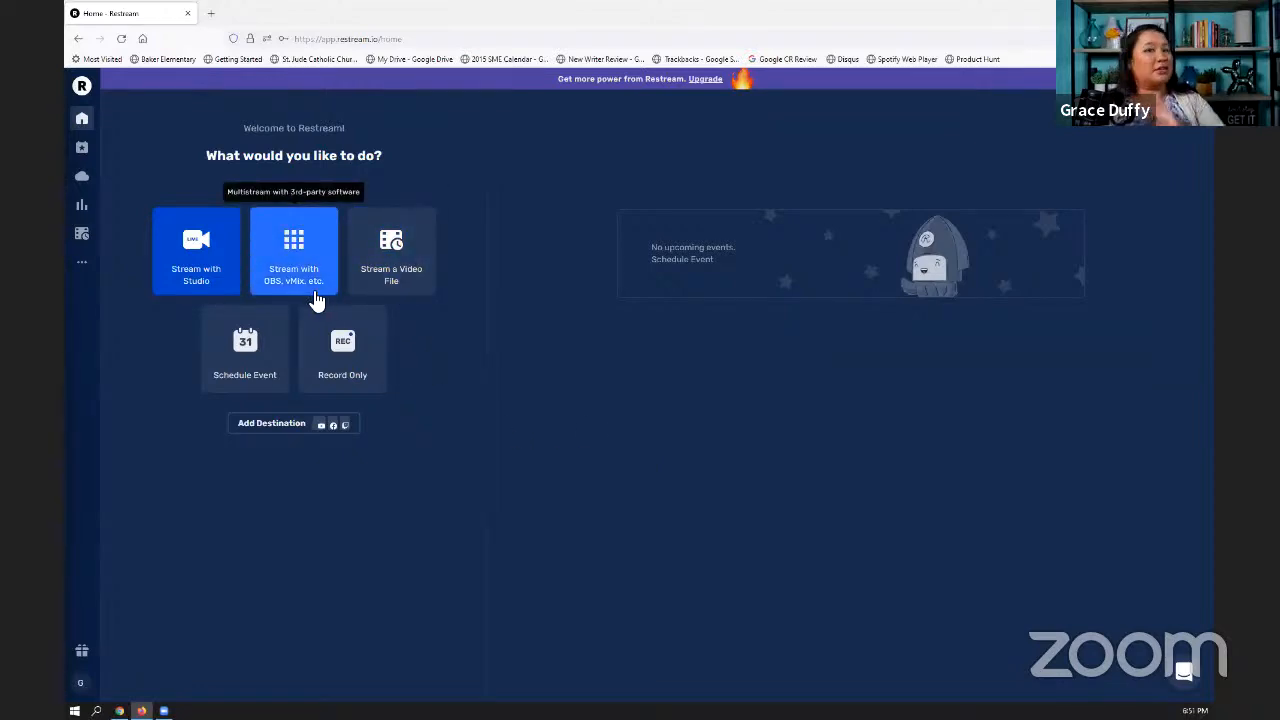
- Open the live studio and turn on the Social Media News Live and Restream.io YouTube destinations and the host's personal Facebook profile
{"action": "left_click", "coordinate": [203, 285]}
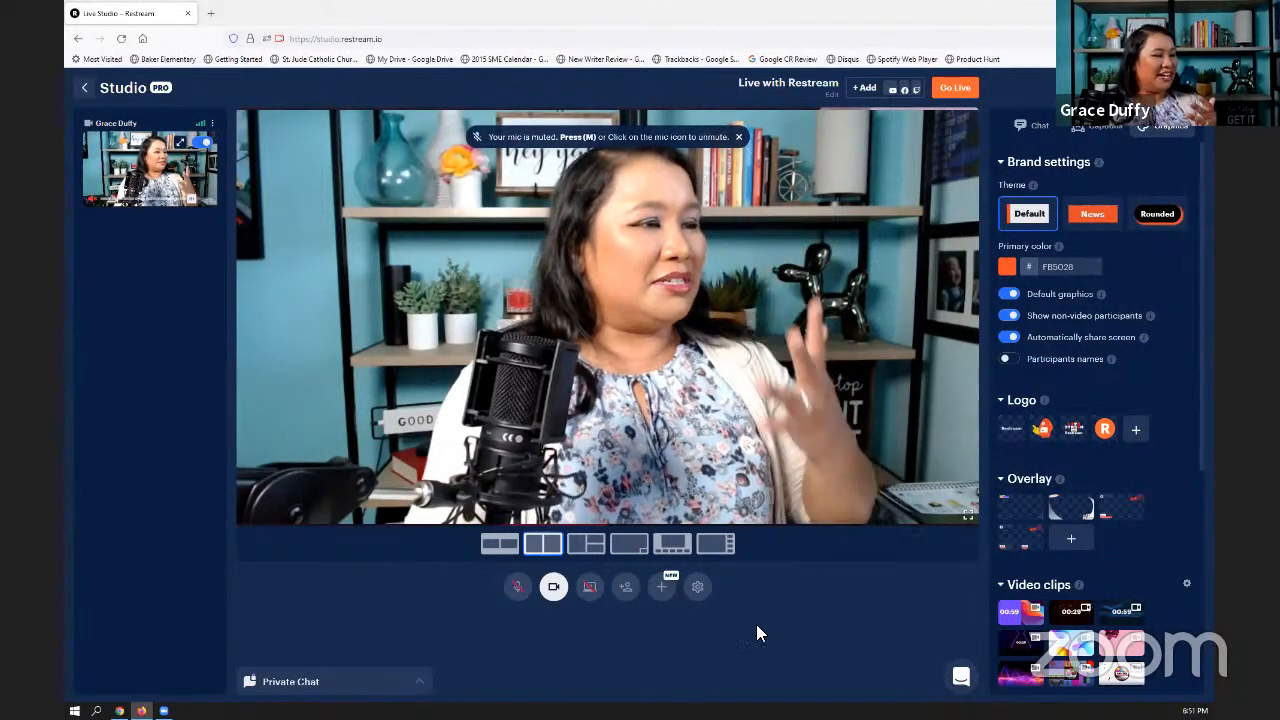
{"action": "left_click", "coordinate": [858, 92]}
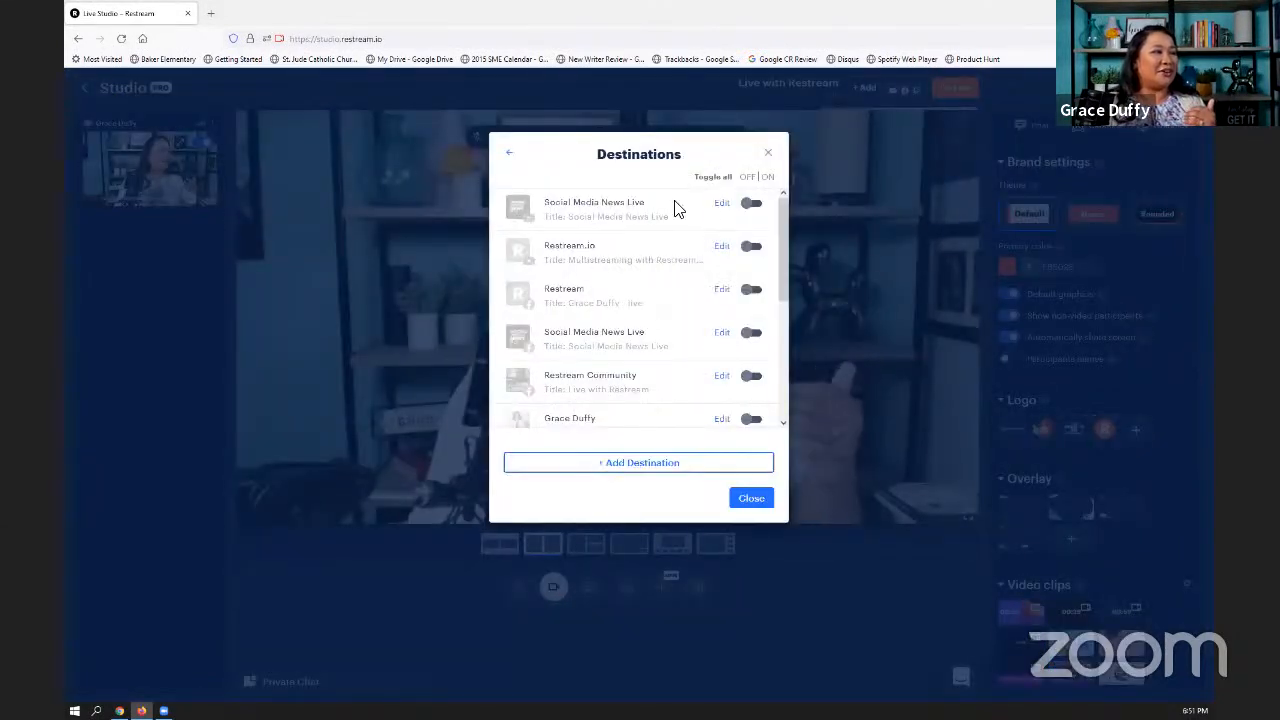
{"action": "left_click", "coordinate": [748, 206]}
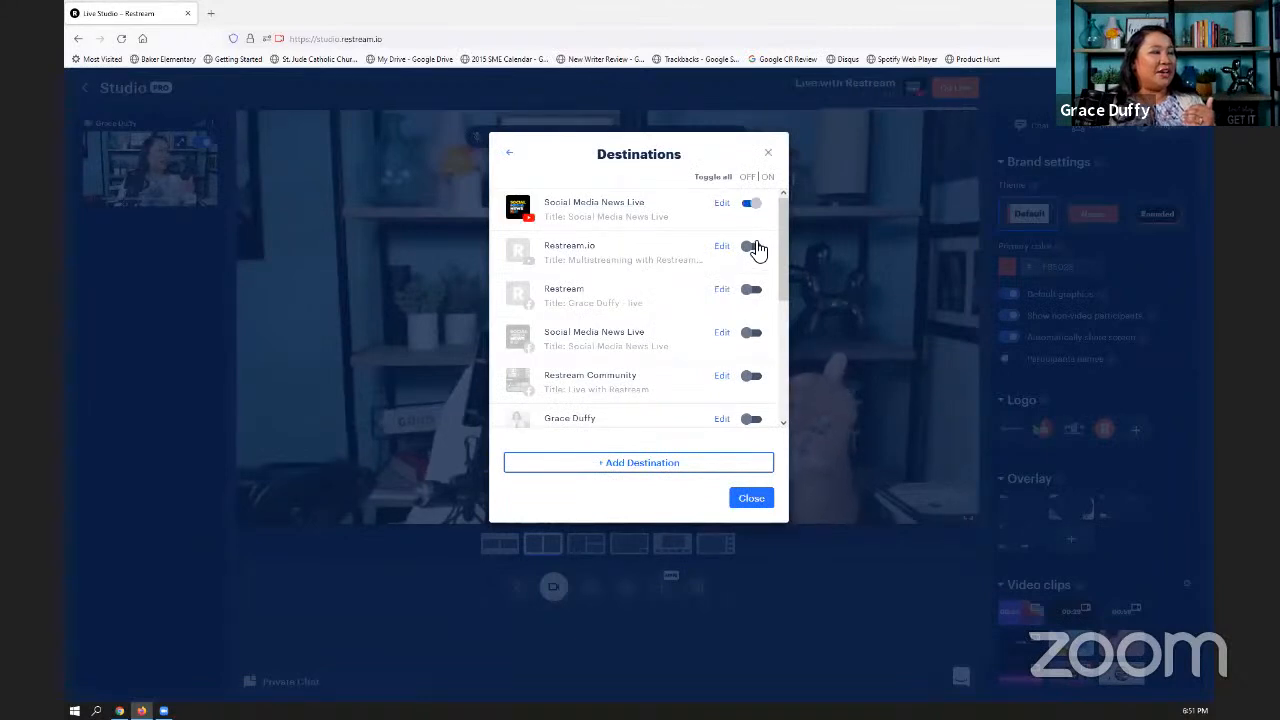
{"action": "left_click", "coordinate": [752, 248]}
{"action": "scroll", "coordinate": [690, 392], "scroll_direction": "down", "scroll_amount": 1}
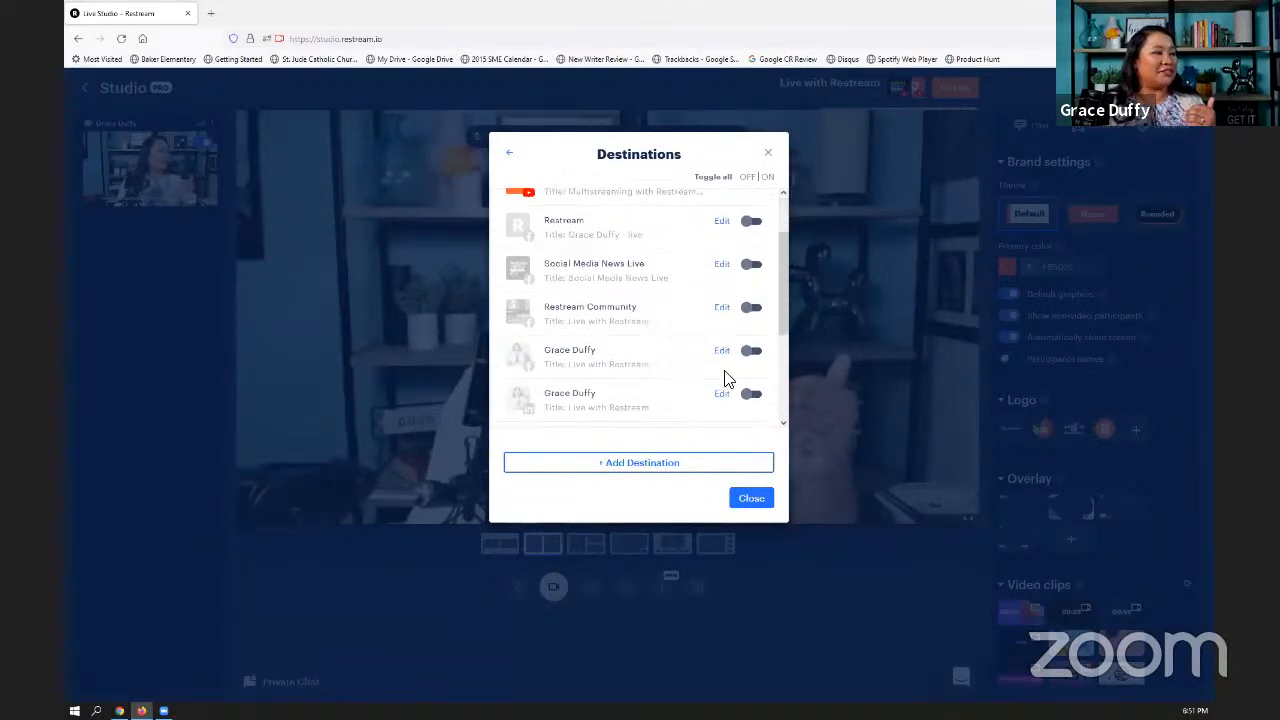
{"action": "left_click", "coordinate": [750, 352]}
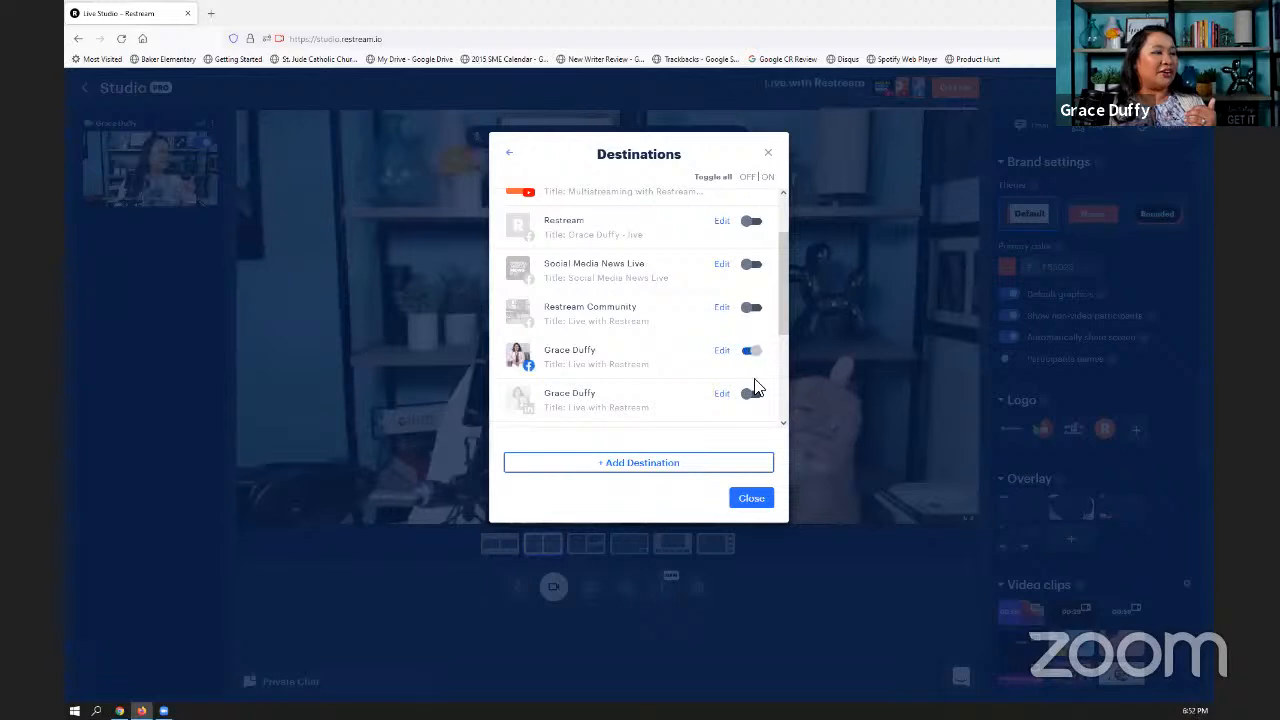
{"action": "scroll", "coordinate": [643, 366], "scroll_direction": "up", "scroll_amount": 1}
{"action": "scroll", "coordinate": [645, 368], "scroll_direction": "down", "scroll_amount": 3}
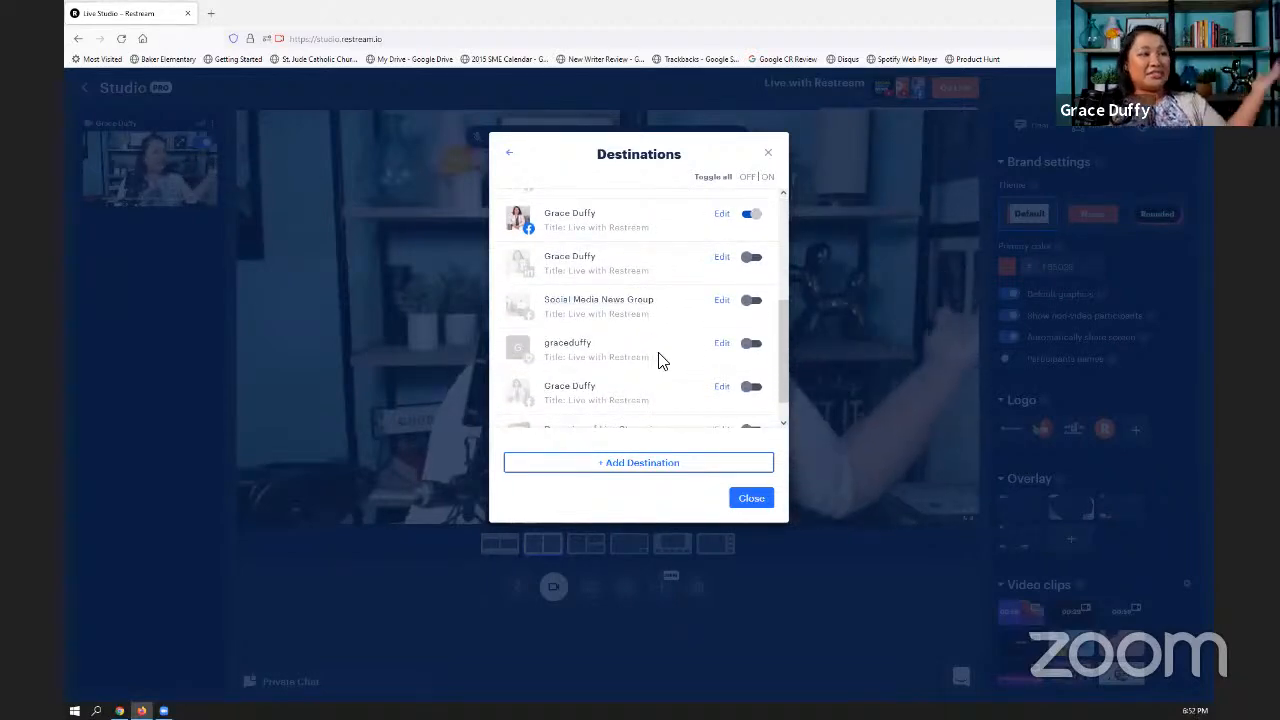
- Switch all destinations on and back off at once, and leave the studio for the home page
{"action": "left_click", "coordinate": [769, 180]}
{"action": "left_click", "coordinate": [750, 180]}
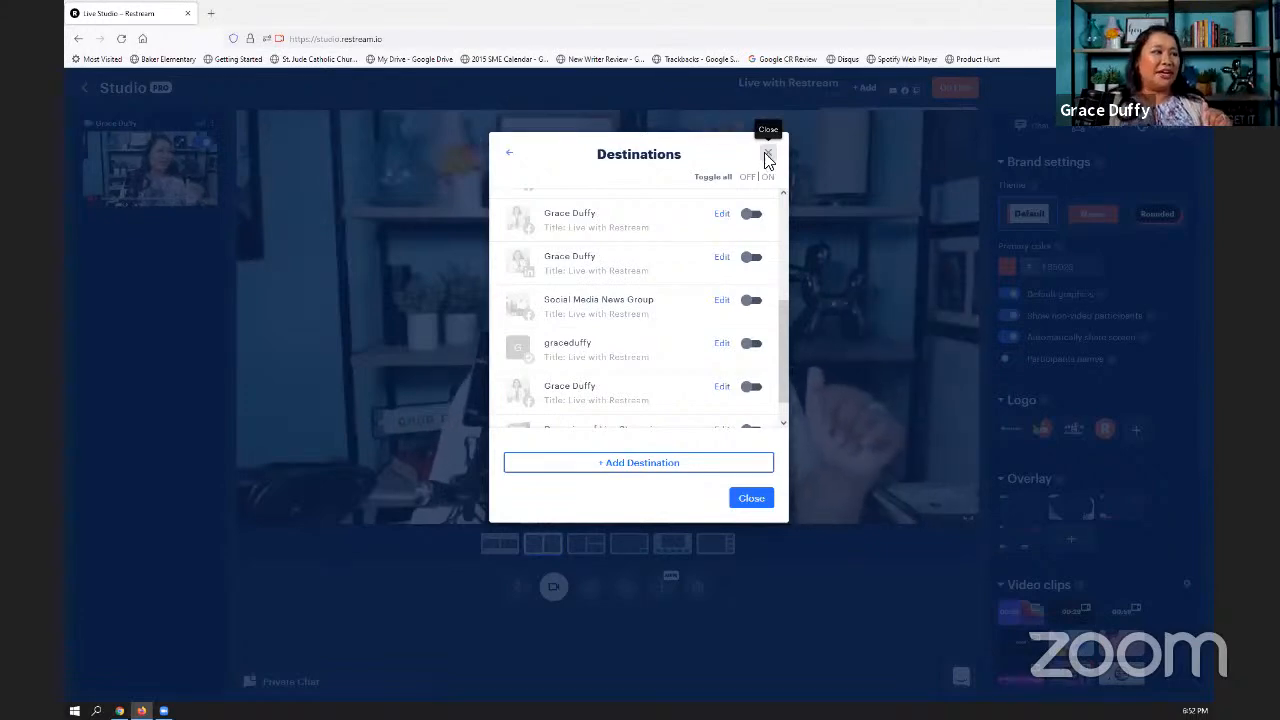
{"action": "left_click", "coordinate": [767, 156]}
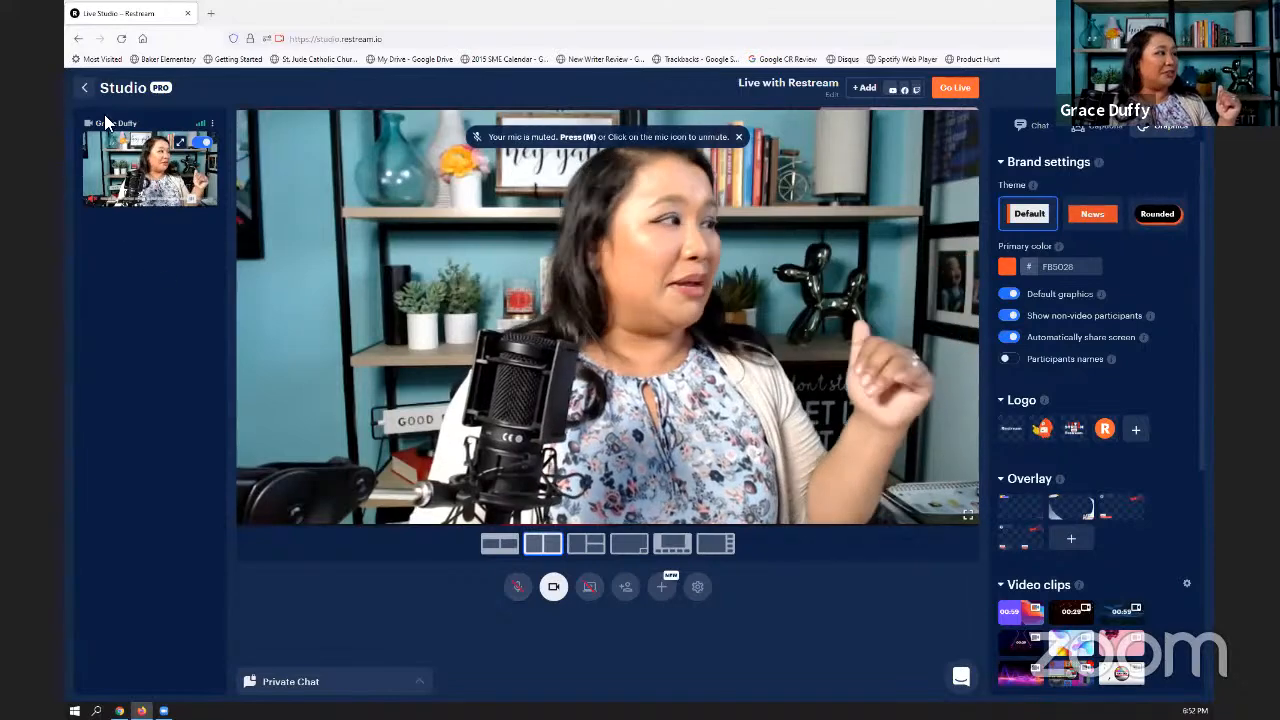
{"action": "left_click", "coordinate": [85, 89]}
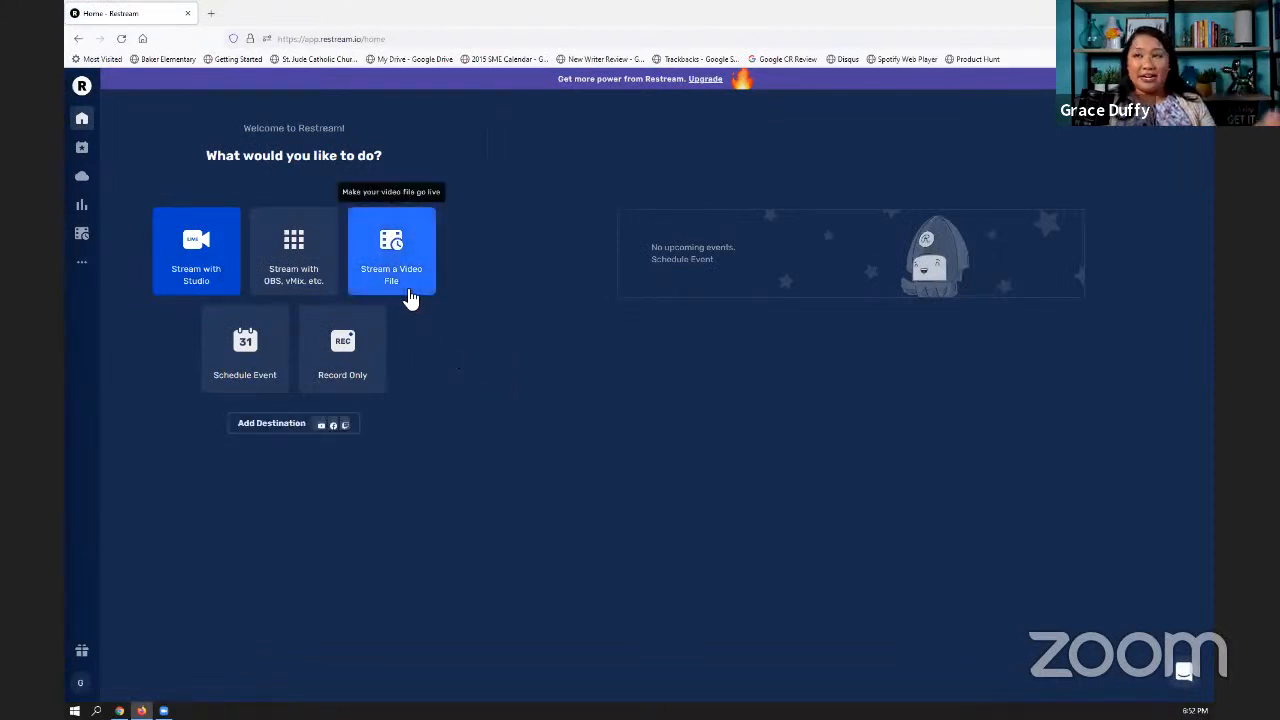
- Start a scheduled event with the title "Test" and the description "Test"
{"action": "left_click", "coordinate": [234, 360]}
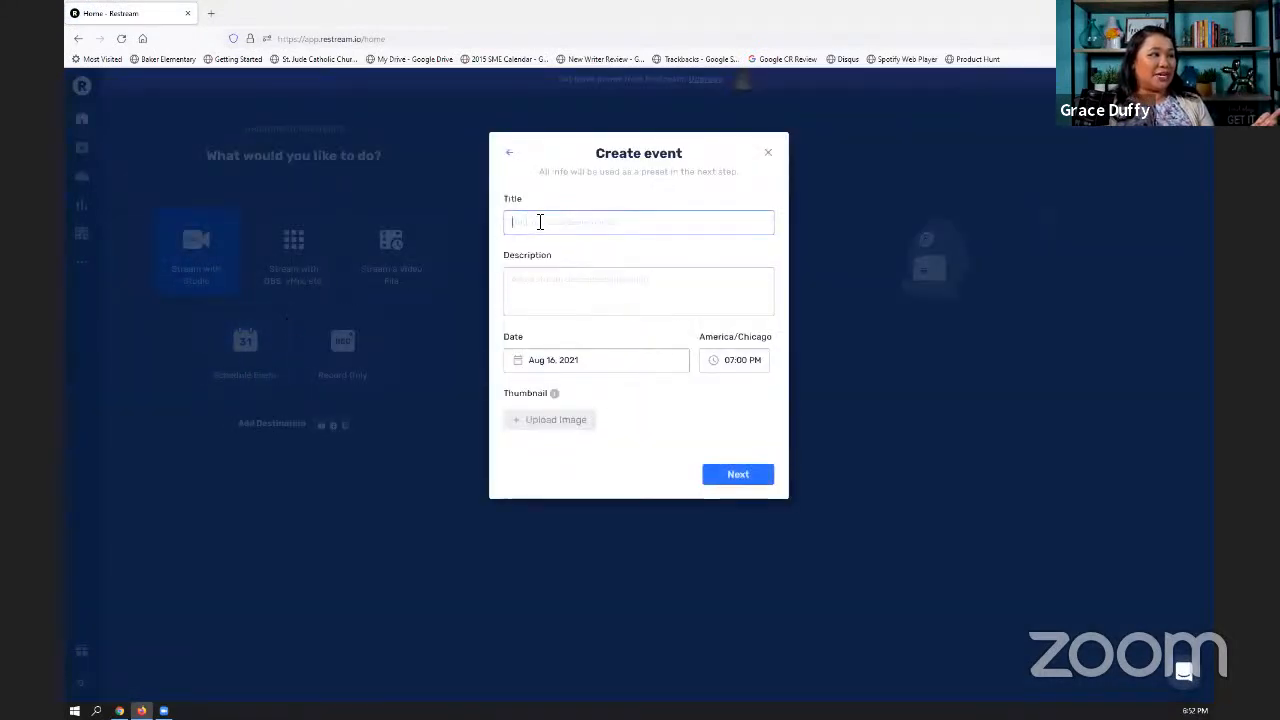
{"action": "type", "text": "Test"}
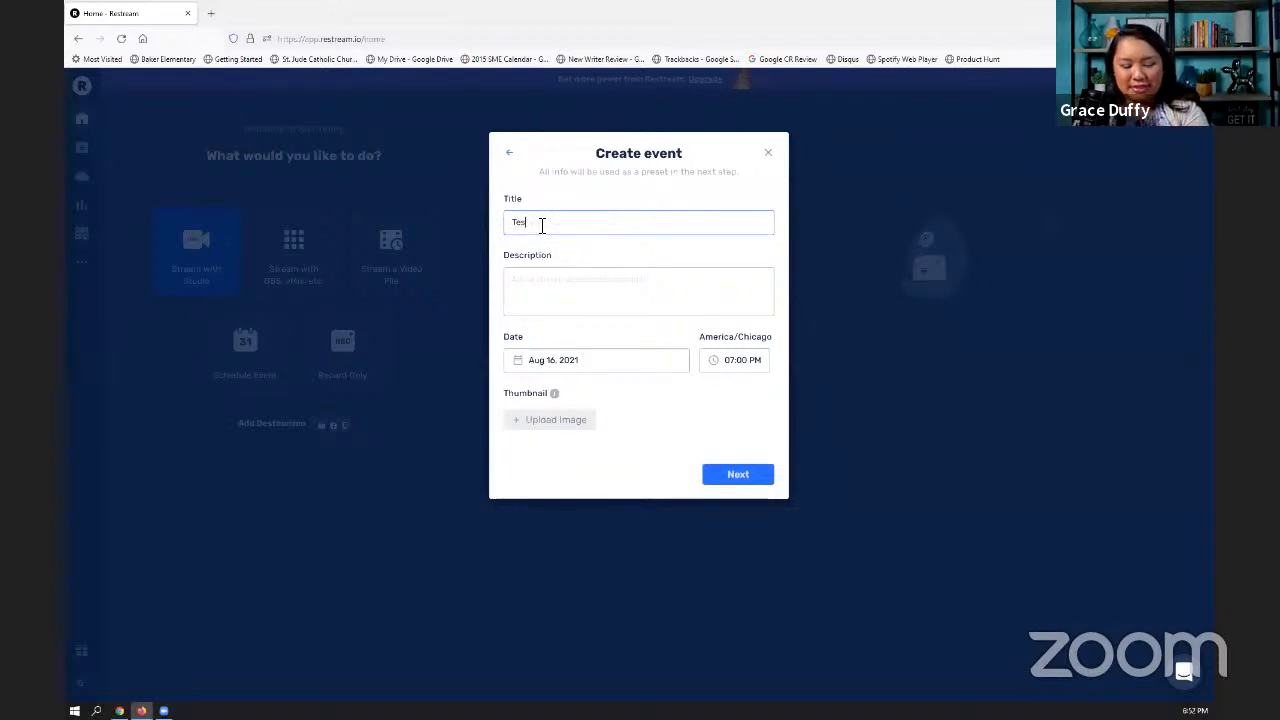
{"action": "left_click", "coordinate": [560, 273]}
{"action": "type", "text": "R"}
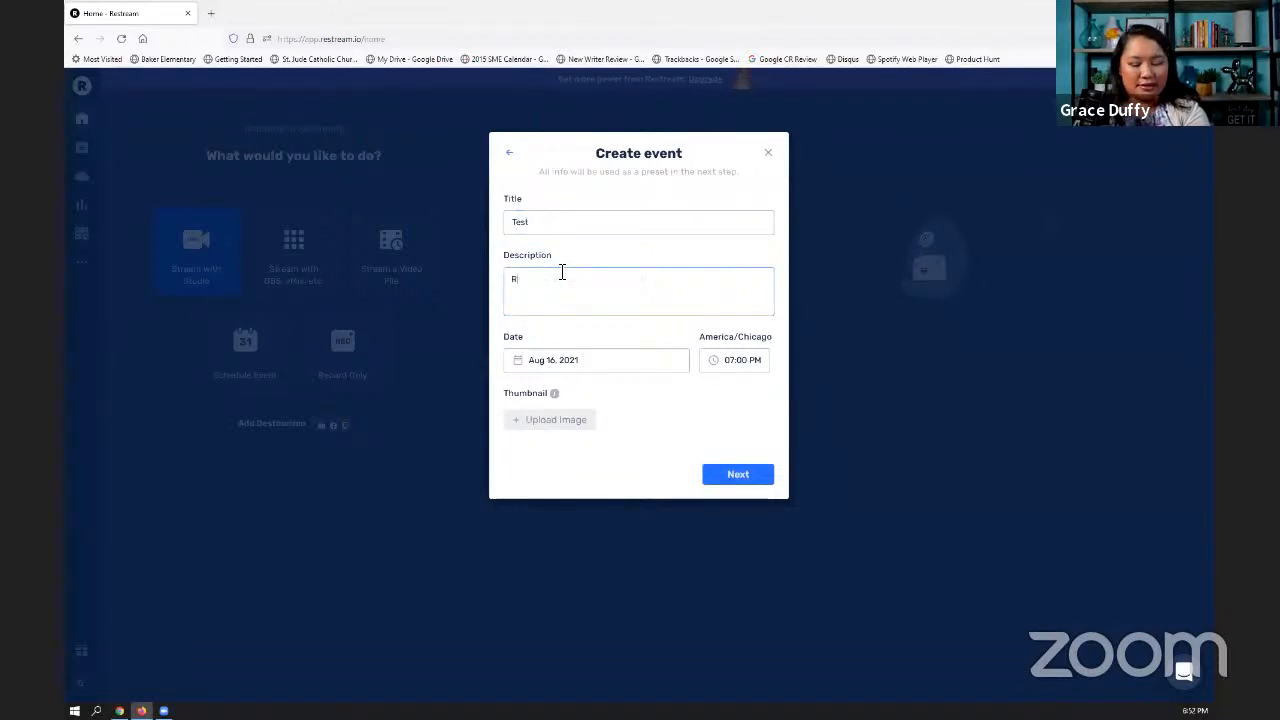
{"action": "key", "text": "BackSpace"}
{"action": "type", "text": "T"}
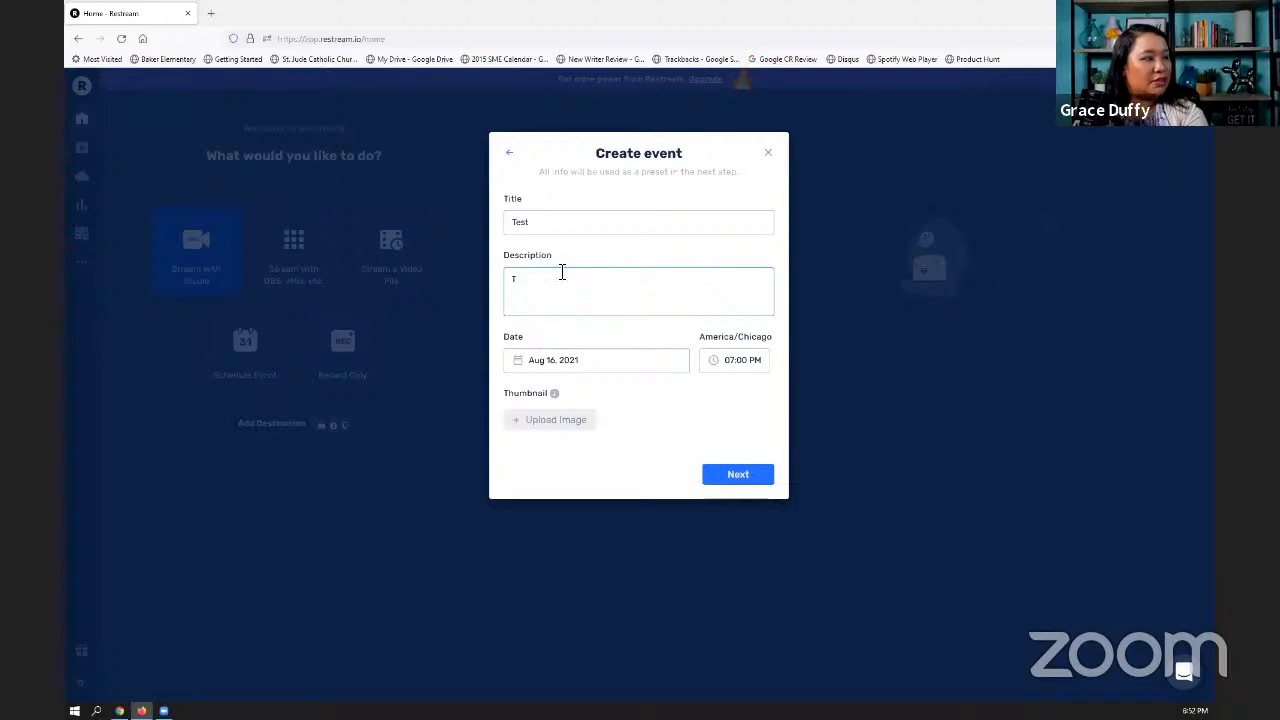
{"action": "type", "text": "est"}
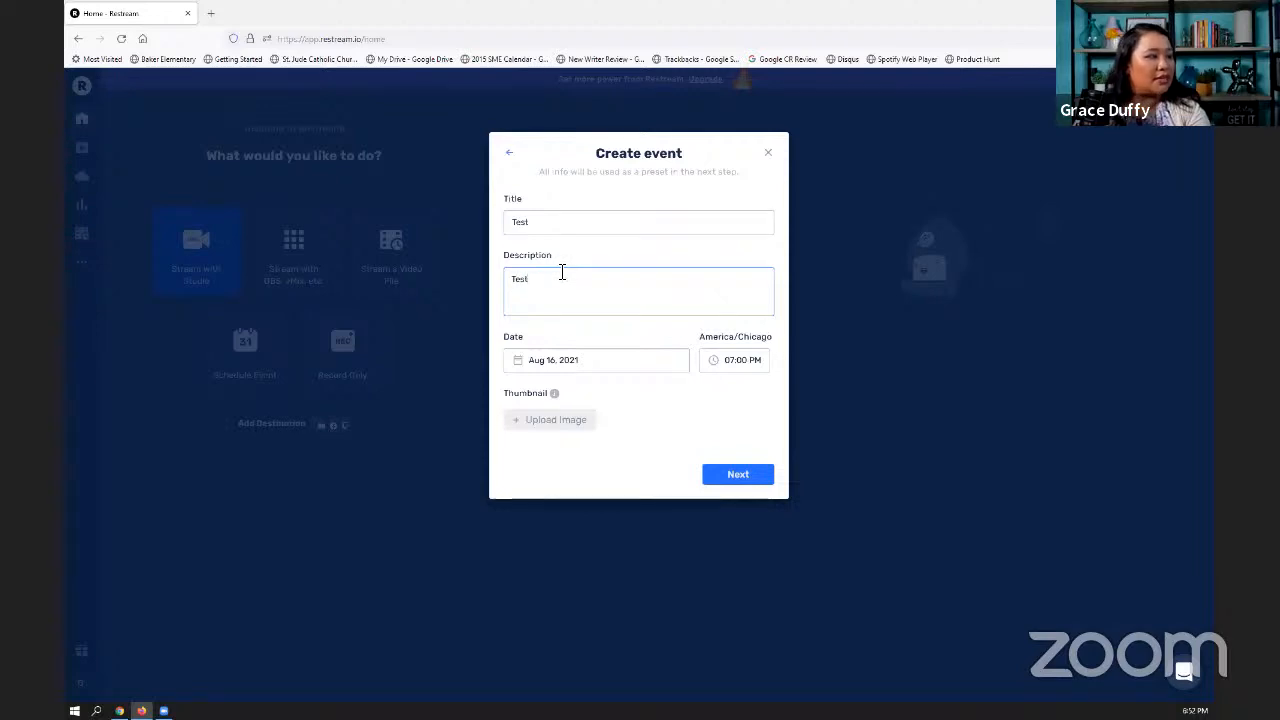
- Schedule the event for 12:00 AM on Aug 17, 2021
{"action": "left_click", "coordinate": [750, 362]}
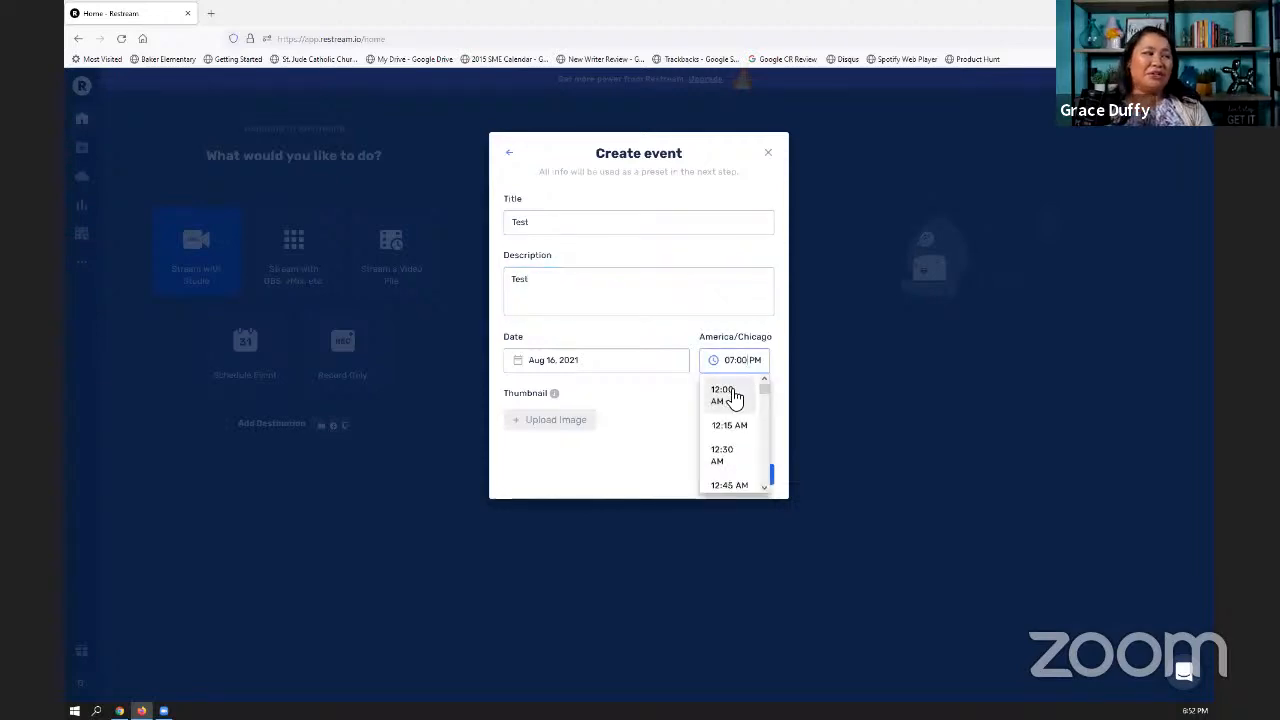
{"action": "left_click", "coordinate": [721, 393]}
{"action": "left_click", "coordinate": [586, 361]}
{"action": "left_click", "coordinate": [571, 484]}
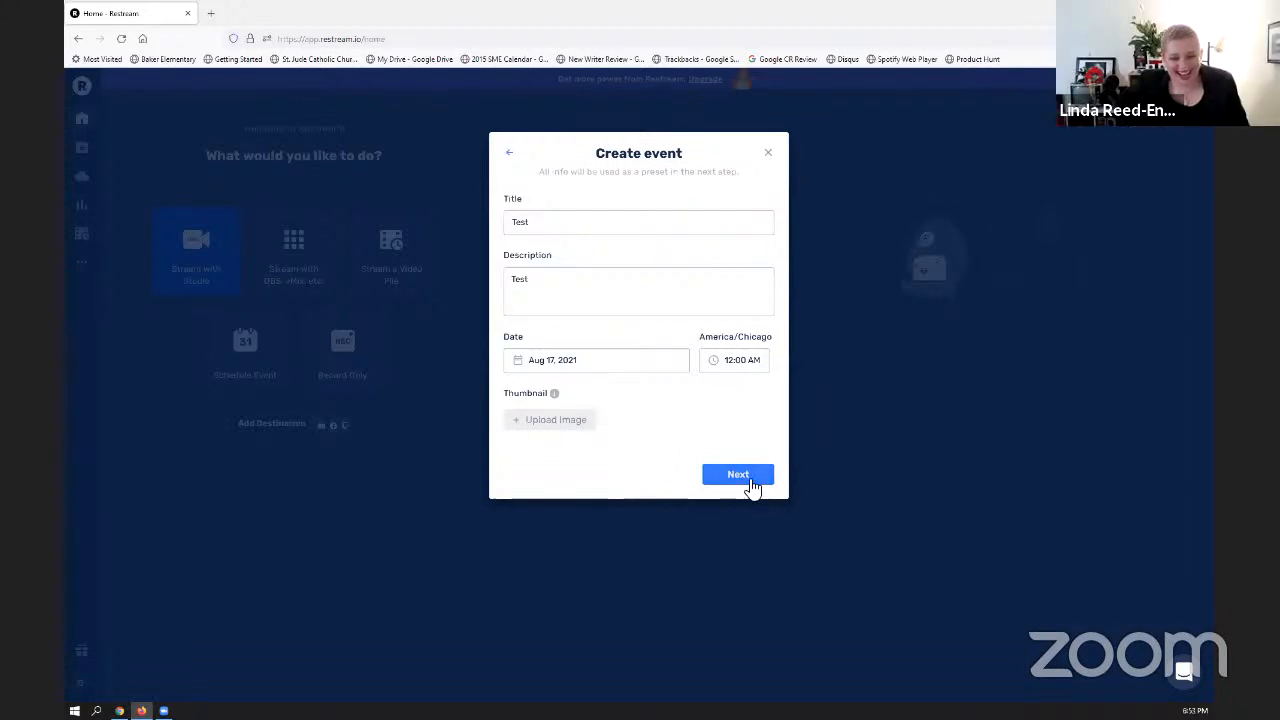
- Upload and crop the "Live Stream with Restream – Thumbnail - AUG 11" image as the event thumbnail, and close the event without creating it
{"action": "left_click", "coordinate": [566, 420]}
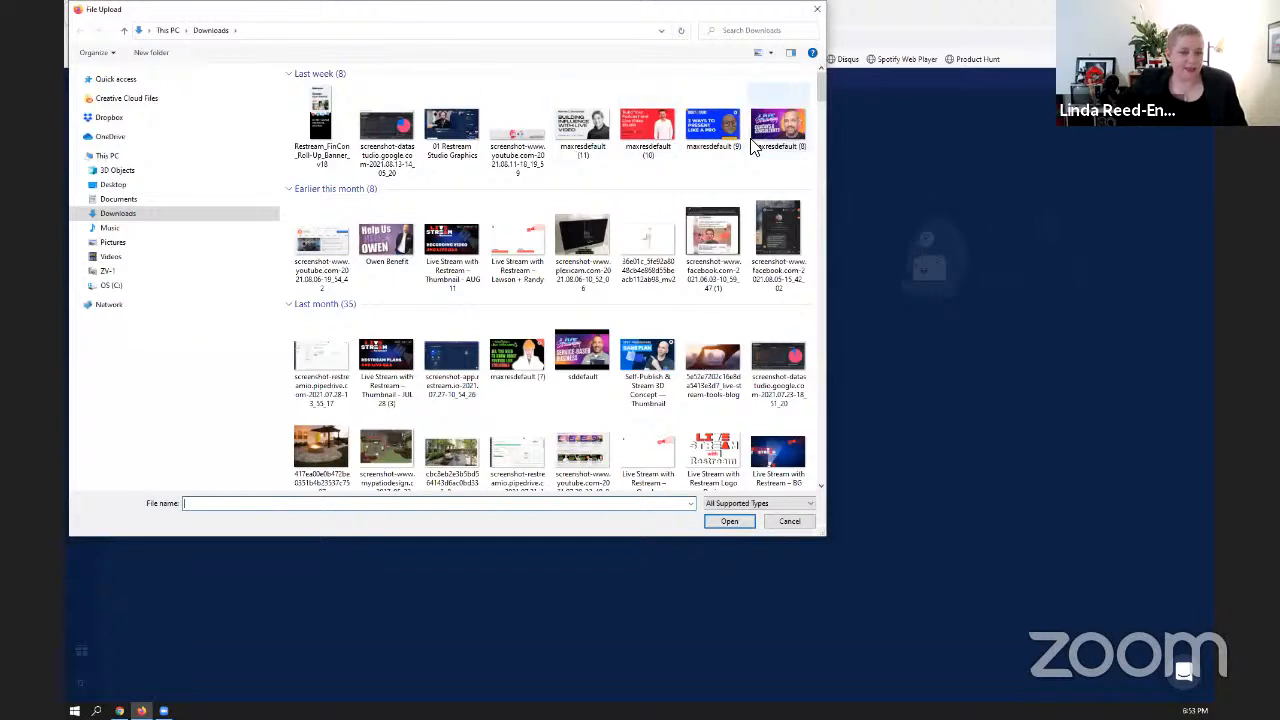
{"action": "left_click", "coordinate": [458, 258]}
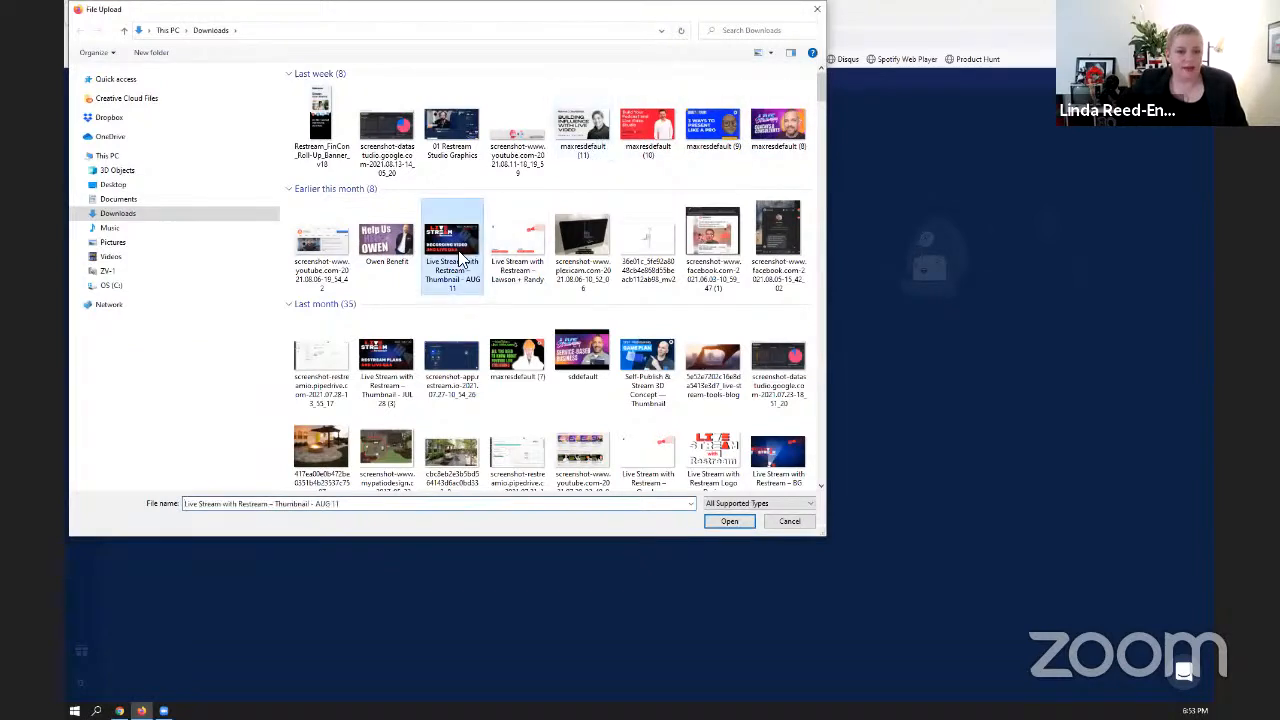
{"action": "left_click", "coordinate": [738, 524]}
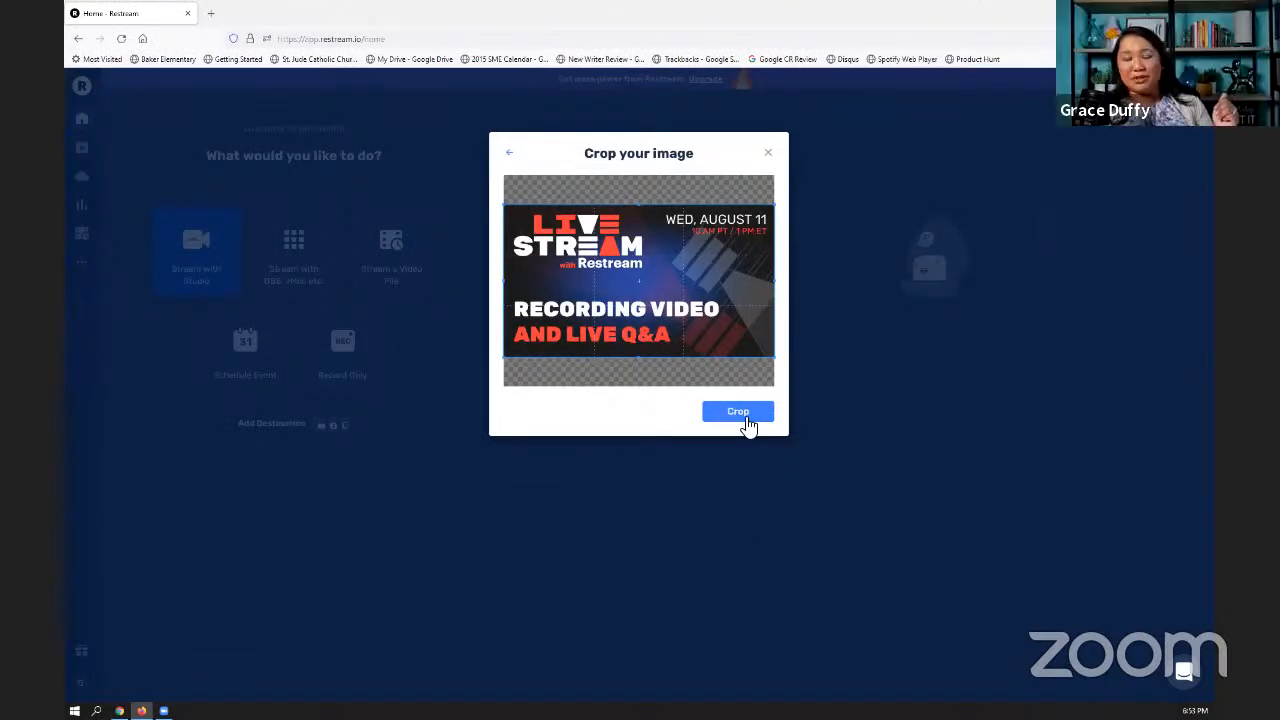
{"action": "left_click", "coordinate": [750, 414]}
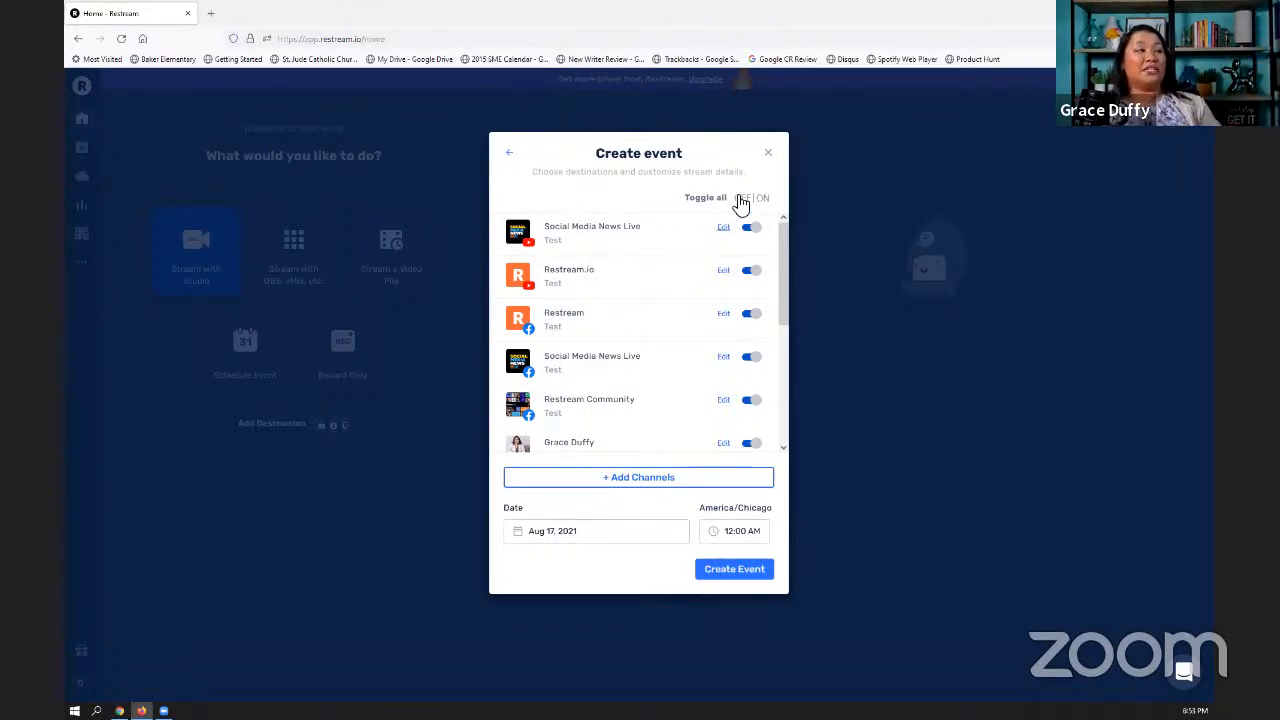
{"action": "left_click", "coordinate": [767, 156]}
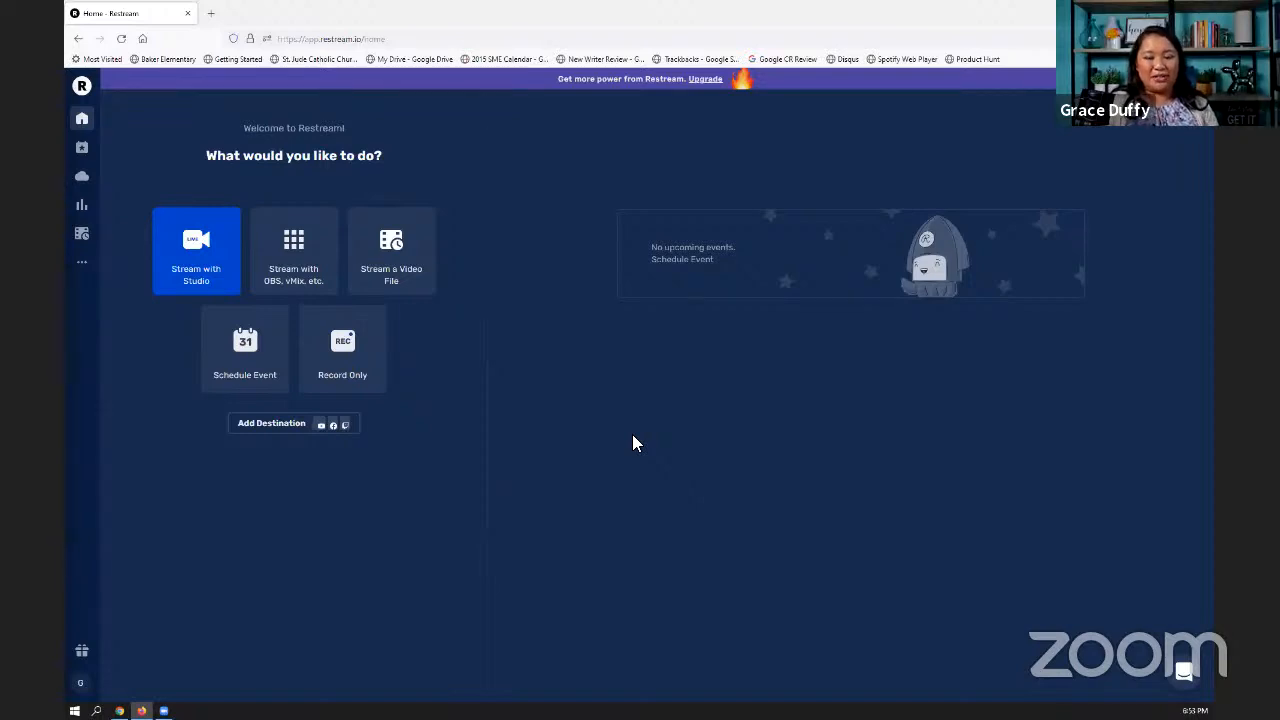
- Open the live studio, and play and stop the countdown video clip with purple neon lines
{"action": "left_click", "coordinate": [188, 276]}
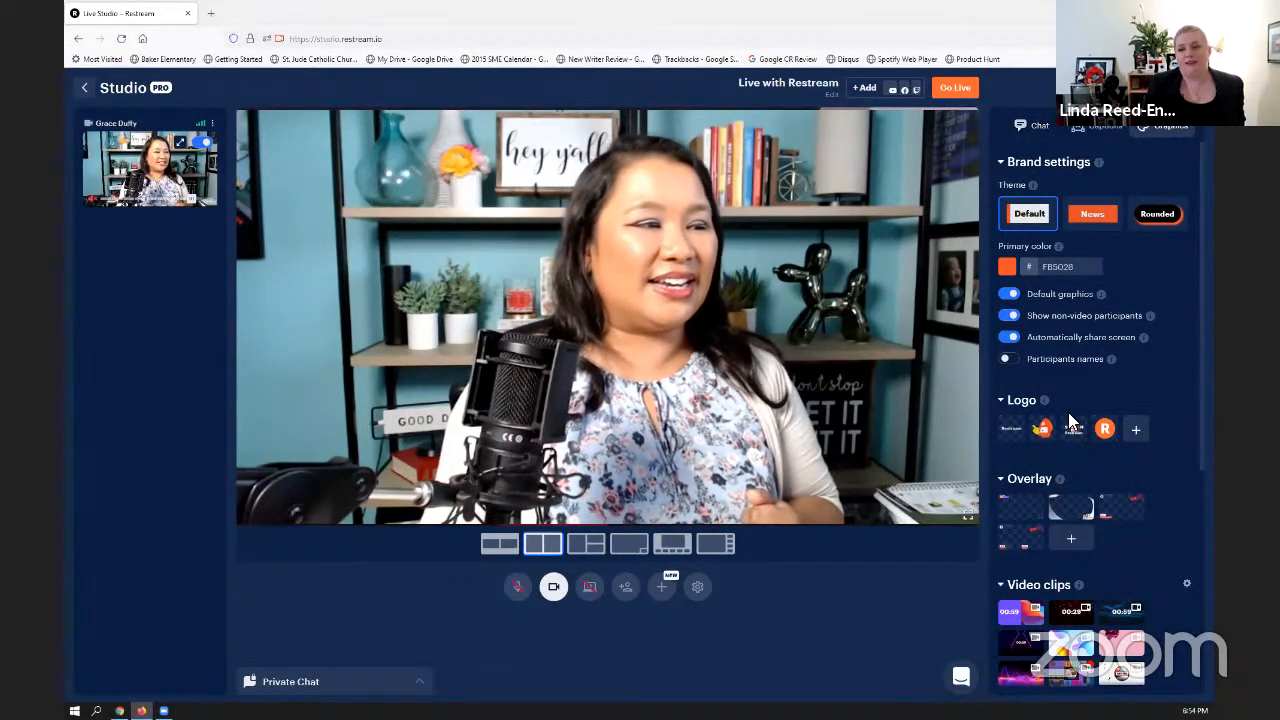
{"action": "scroll", "coordinate": [1068, 415], "scroll_direction": "down", "scroll_amount": 1}
{"action": "scroll", "coordinate": [1168, 494], "scroll_direction": "down", "scroll_amount": 1}
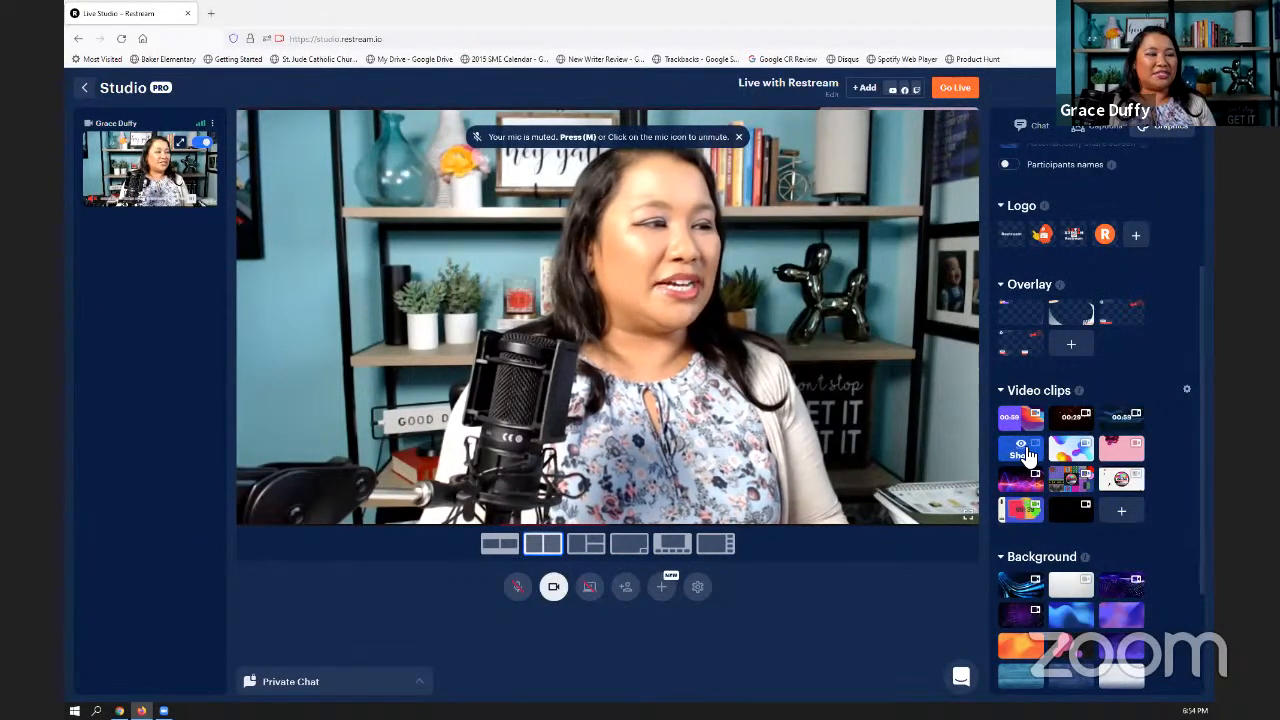
{"action": "left_click", "coordinate": [1022, 452]}
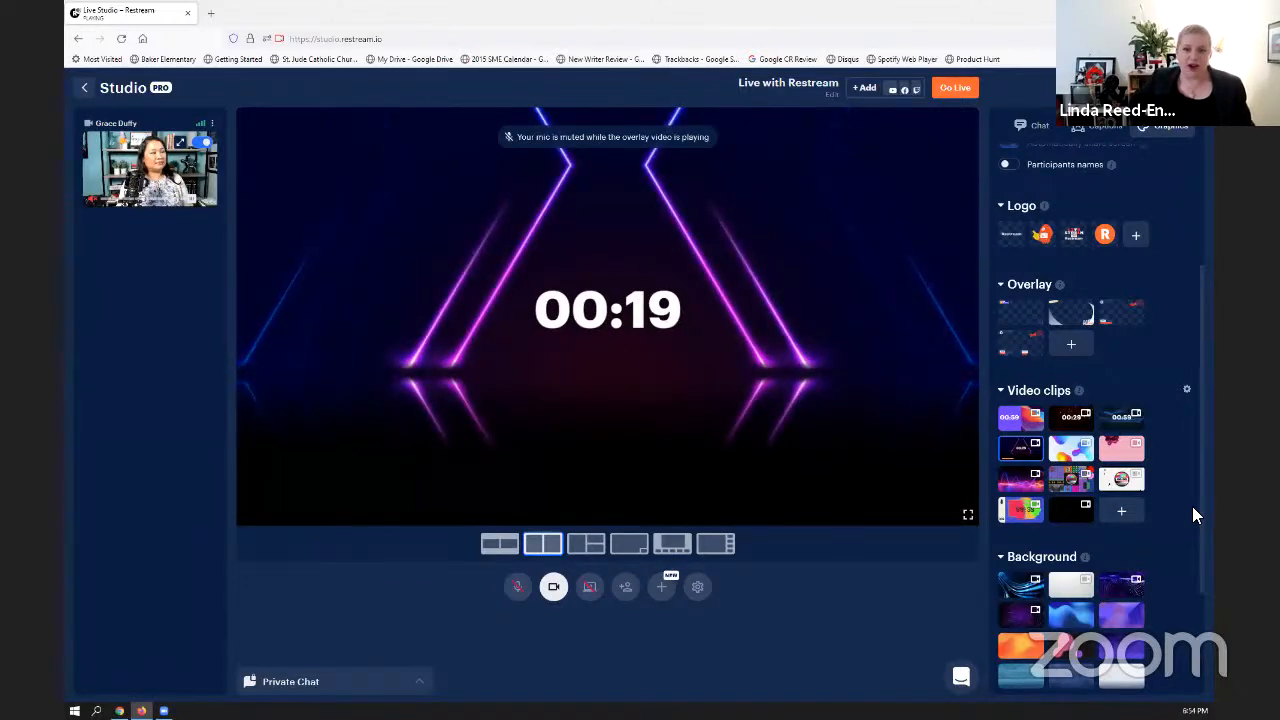
{"action": "left_click", "coordinate": [1020, 452]}
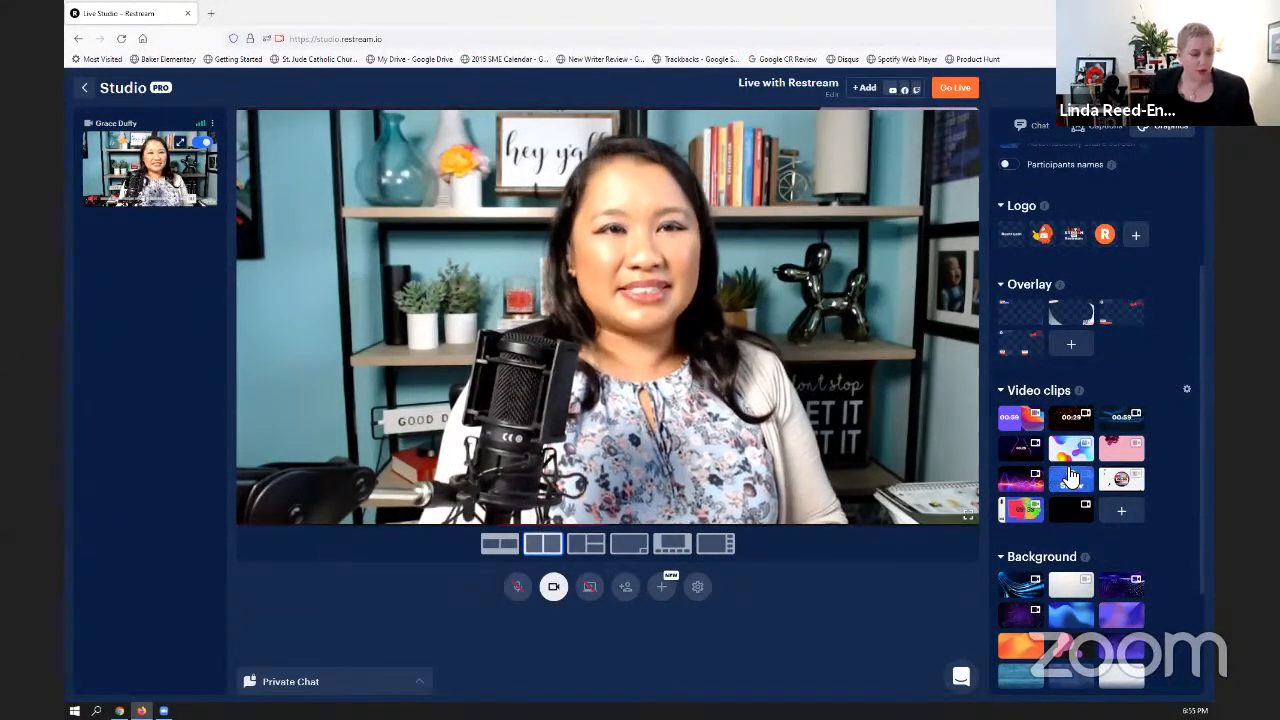
- Upload the "New Studio-Promo Video (1)" file from Restream Demo Files as a new video clip
{"action": "scroll", "coordinate": [1166, 553], "scroll_direction": "down", "scroll_amount": 1}
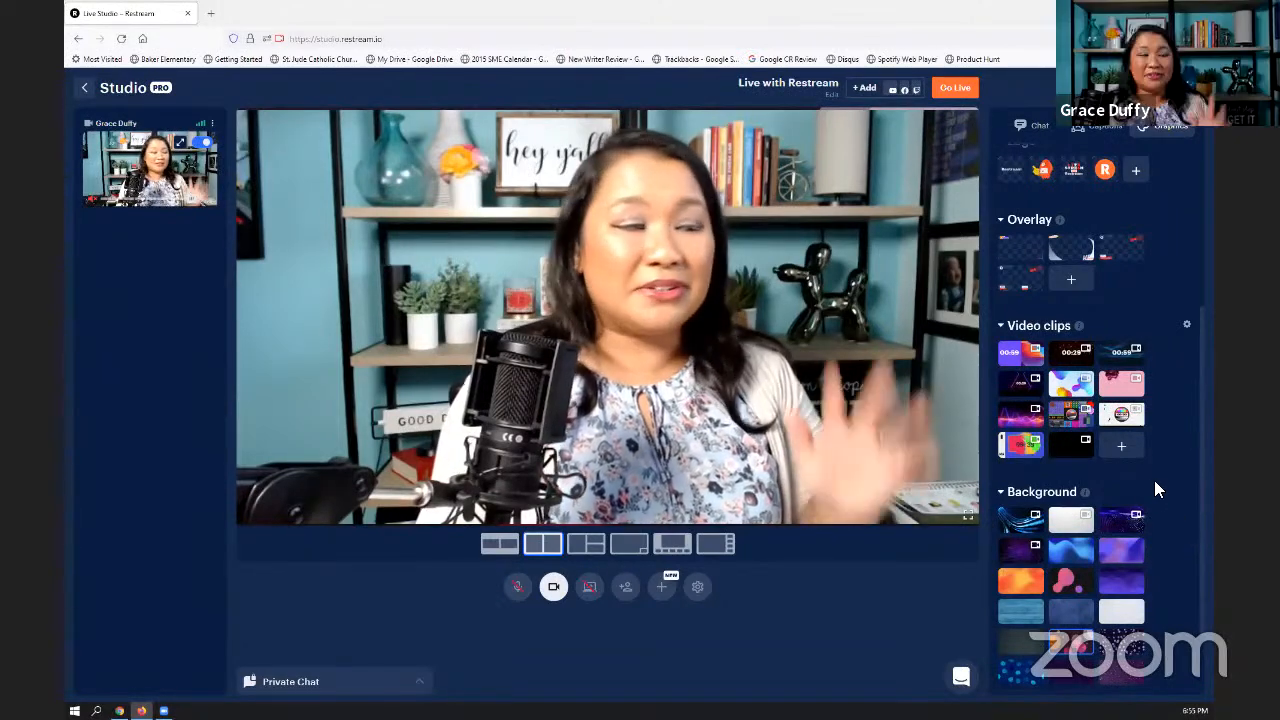
{"action": "left_click", "coordinate": [1124, 450]}
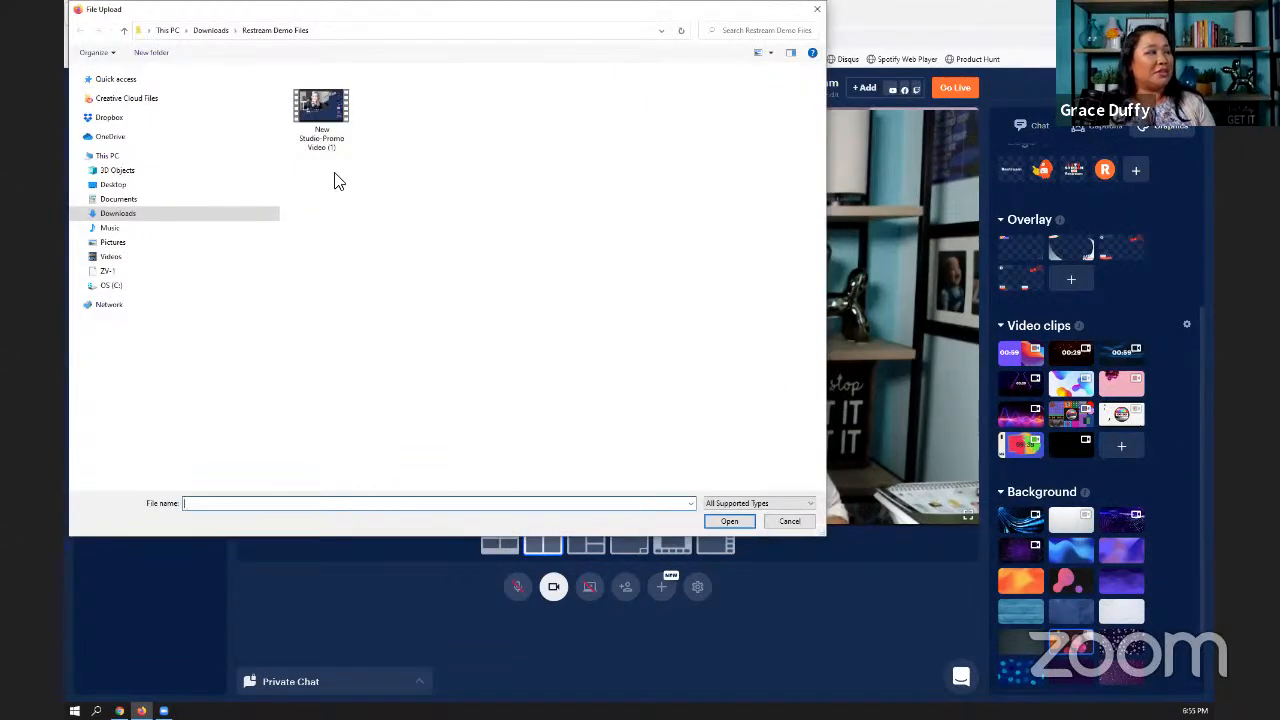
{"action": "left_click", "coordinate": [318, 108]}
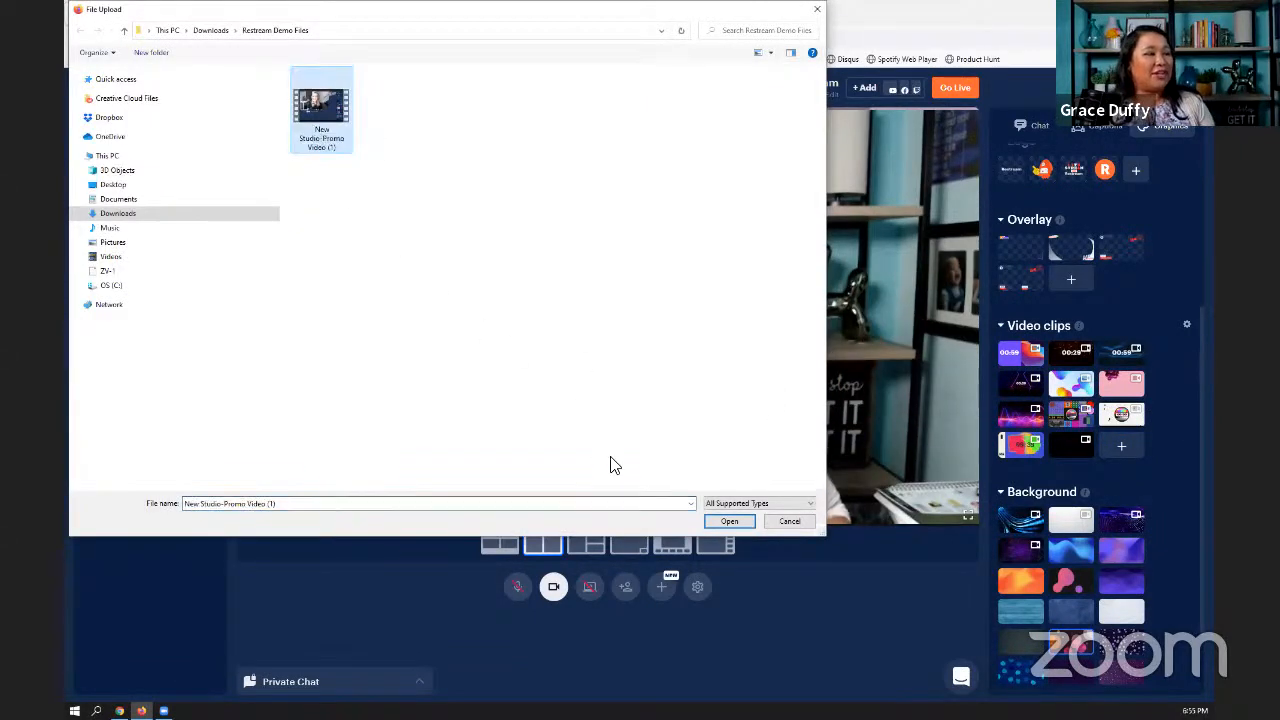
{"action": "left_click", "coordinate": [730, 521]}
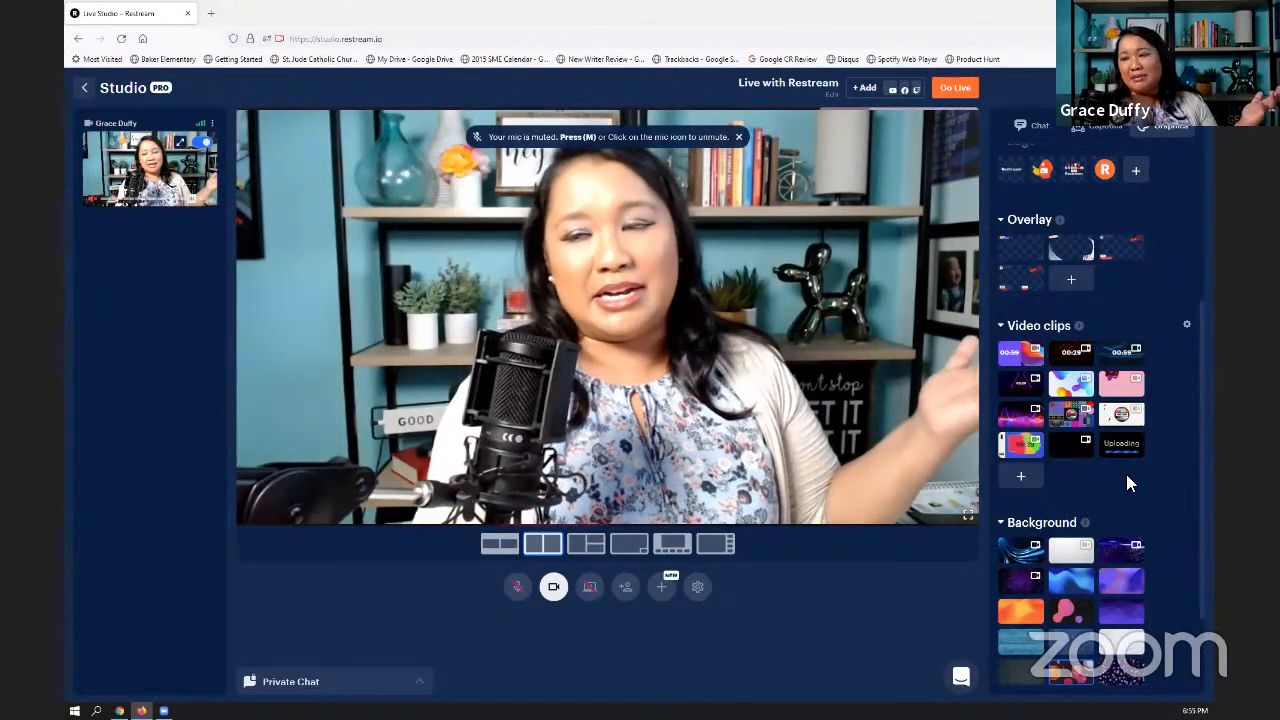
- Play the existing black Restream Studio promo video clip on the stage and stop it
{"action": "mouse_move", "coordinate": [1075, 455]}
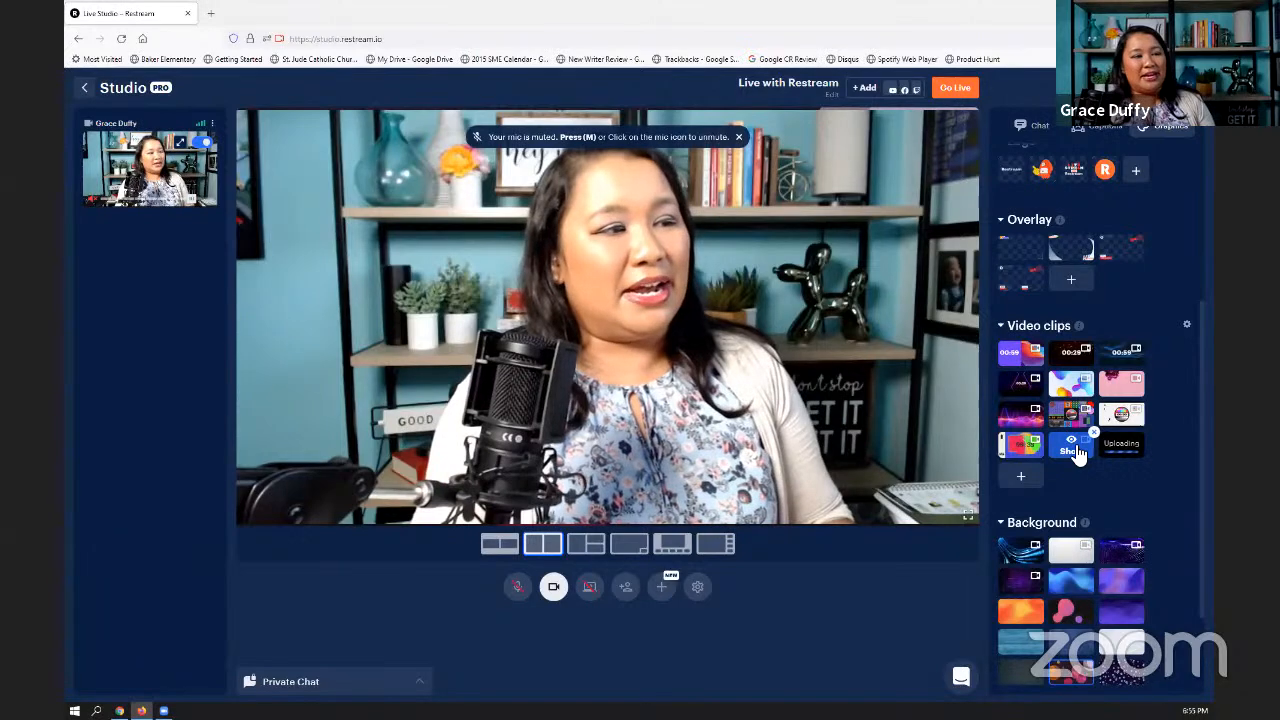
{"action": "left_click", "coordinate": [1070, 450]}
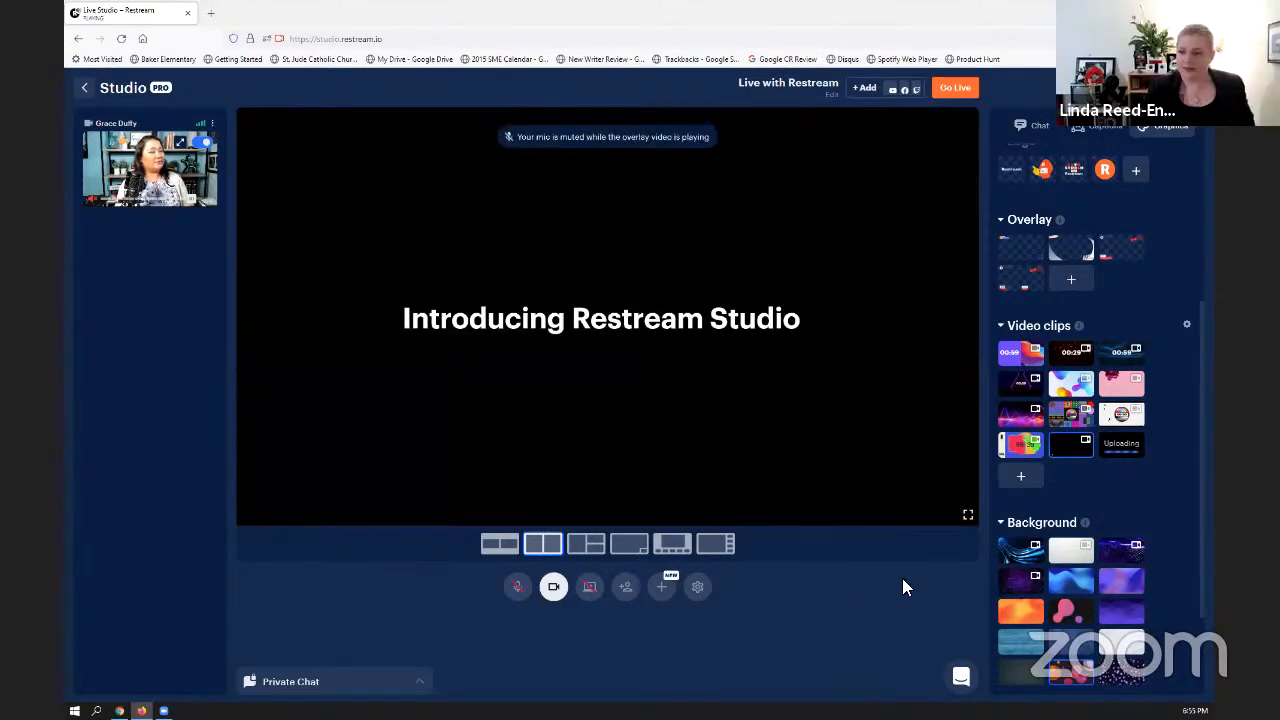
{"action": "left_click", "coordinate": [1070, 451]}
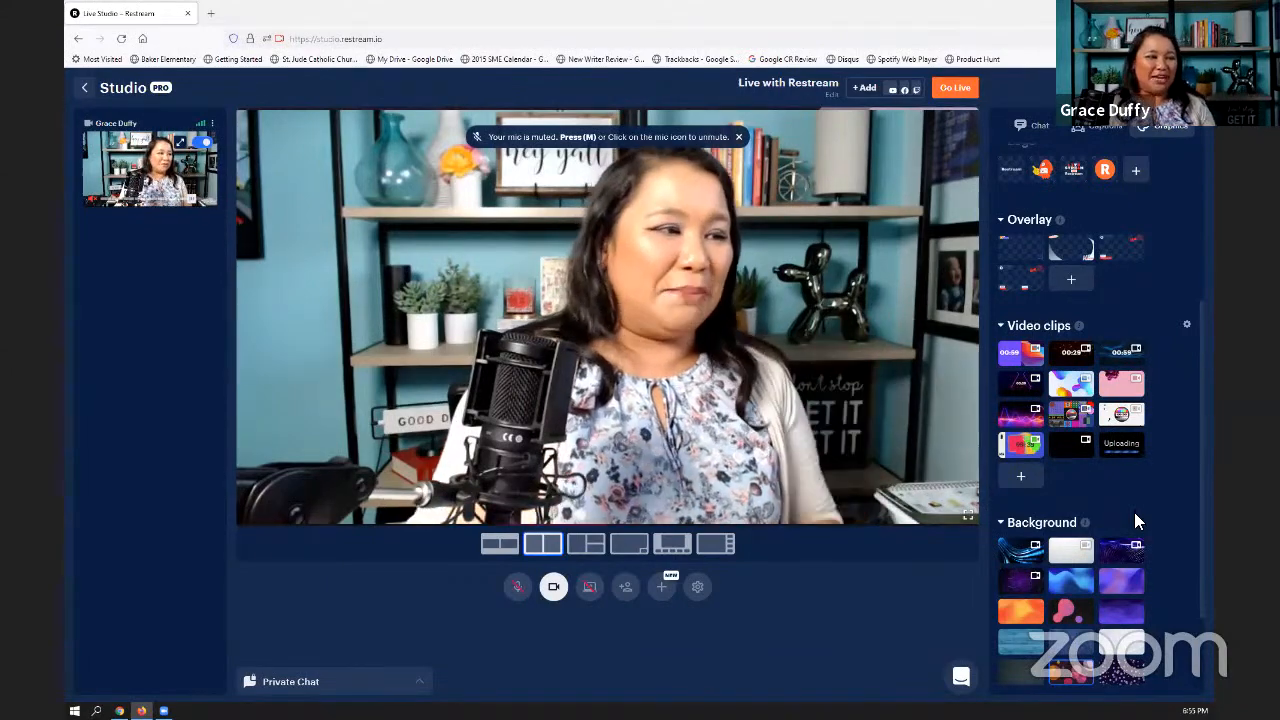
{"action": "scroll", "coordinate": [1134, 512], "scroll_direction": "down", "scroll_amount": 1}
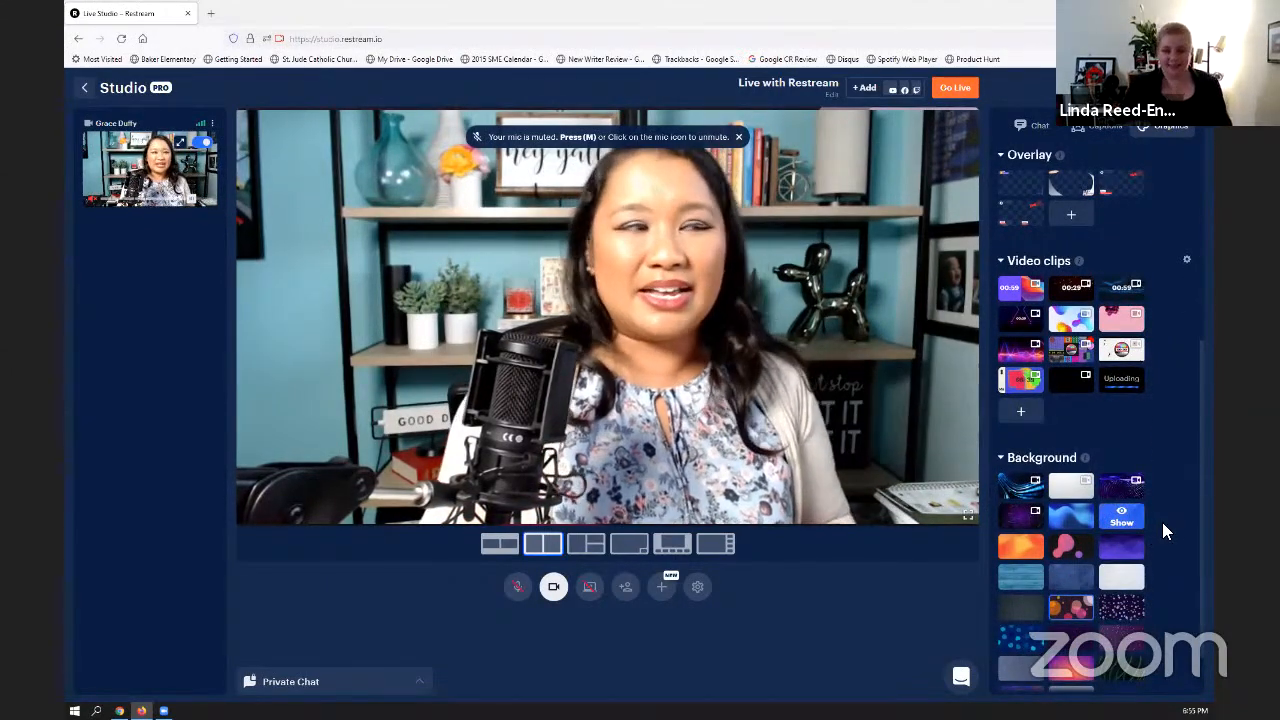
- Preview each available overlay on the stage and leave the orange and purple Live Restream overlay applied
{"action": "scroll", "coordinate": [1162, 522], "scroll_direction": "down", "scroll_amount": 1}
{"action": "scroll", "coordinate": [1162, 520], "scroll_direction": "up", "scroll_amount": 6}
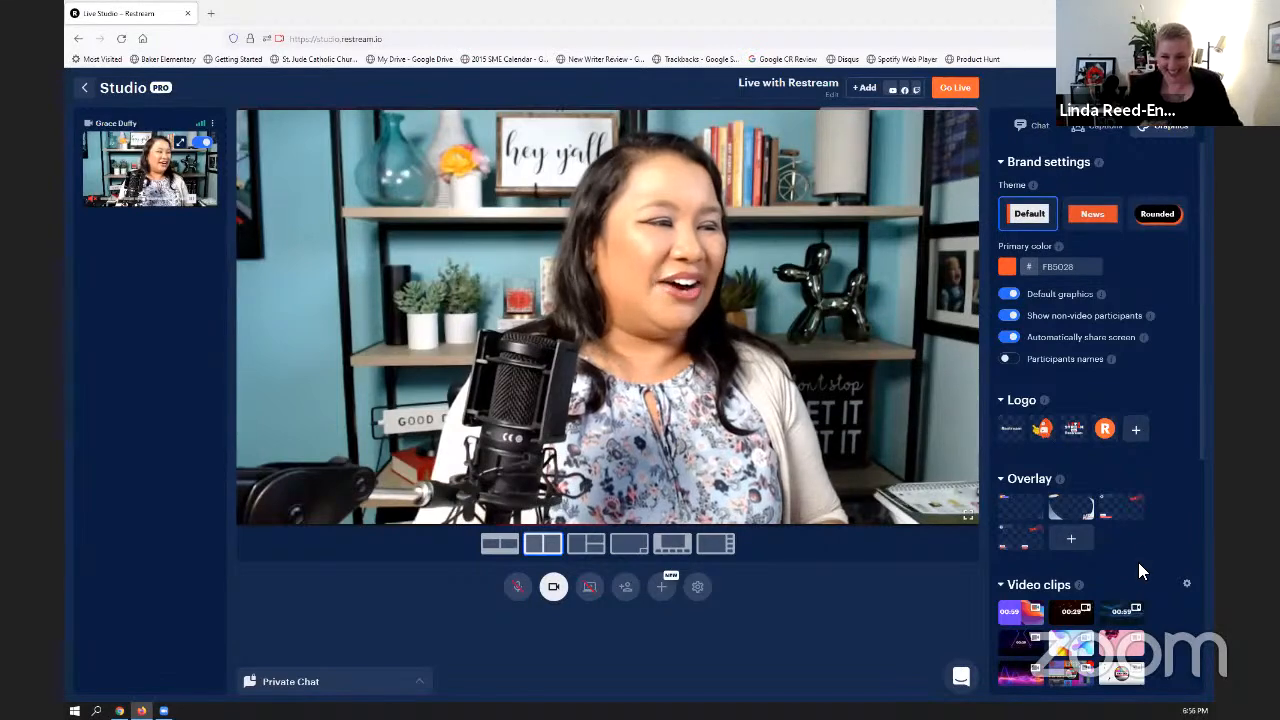
{"action": "left_click", "coordinate": [1123, 512]}
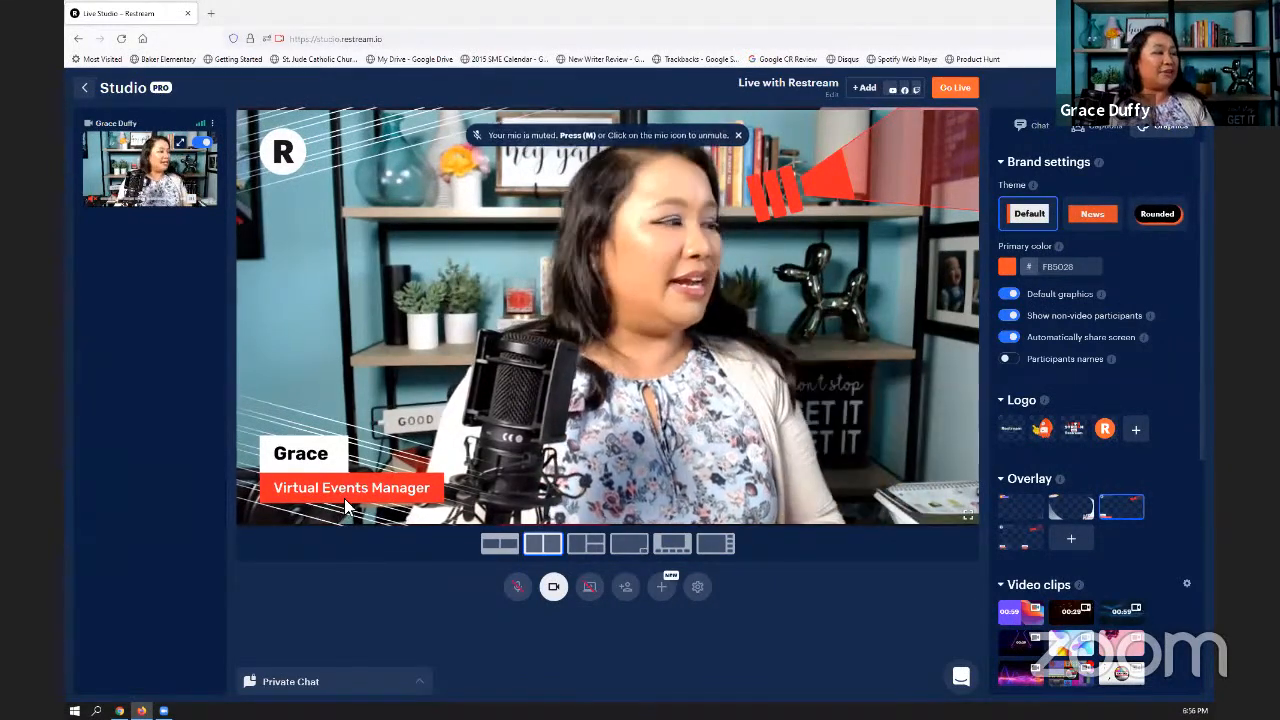
{"action": "left_click", "coordinate": [1014, 523]}
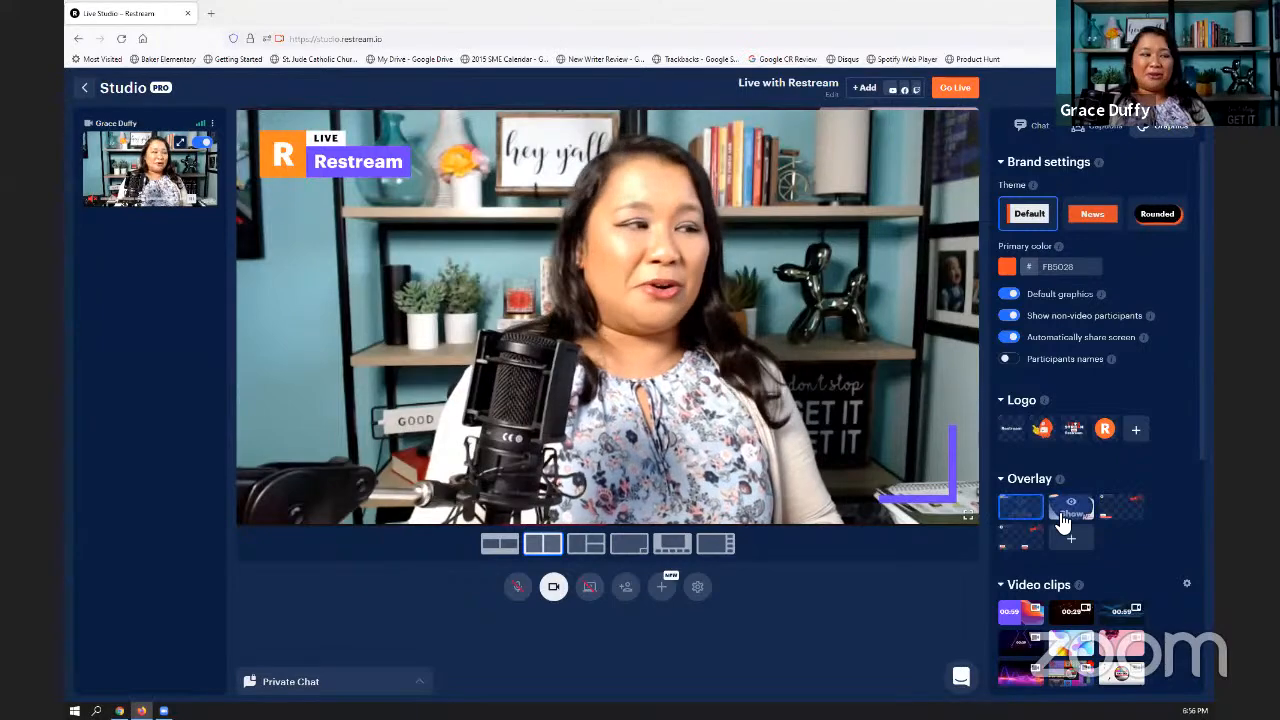
{"action": "left_click", "coordinate": [1062, 521]}
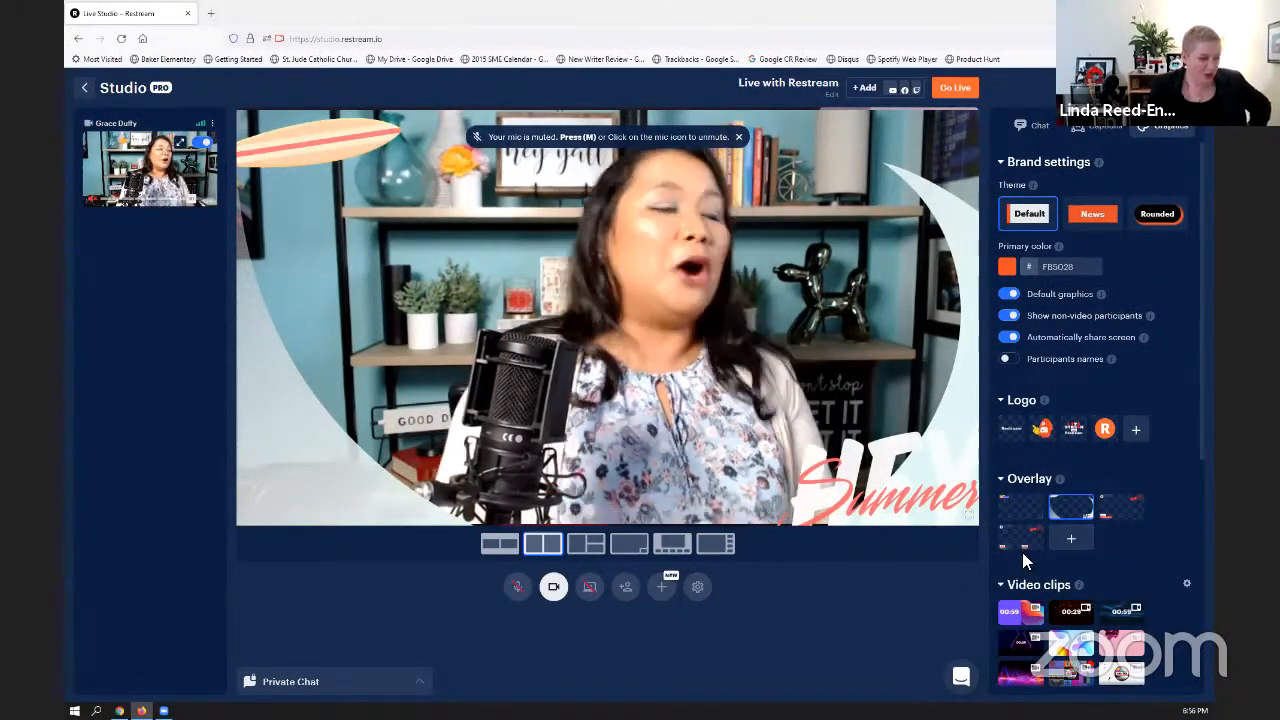
{"action": "left_click", "coordinate": [1021, 540]}
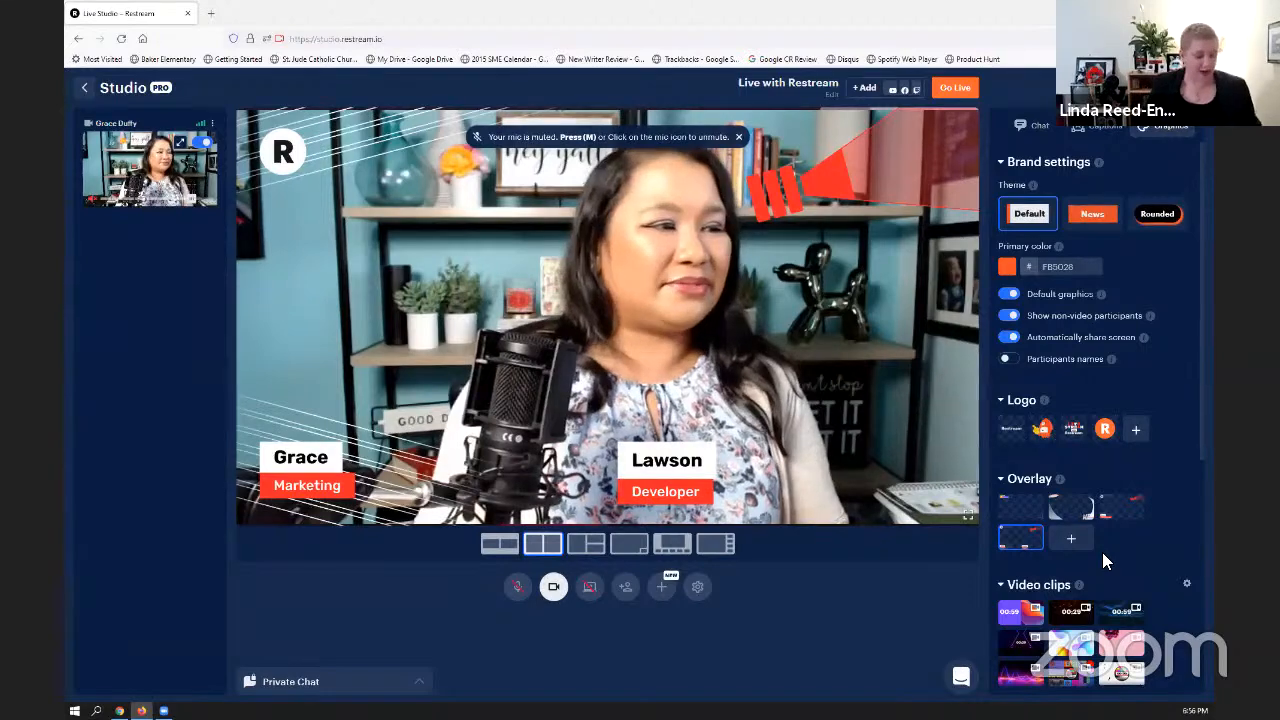
{"action": "left_click", "coordinate": [1016, 512]}
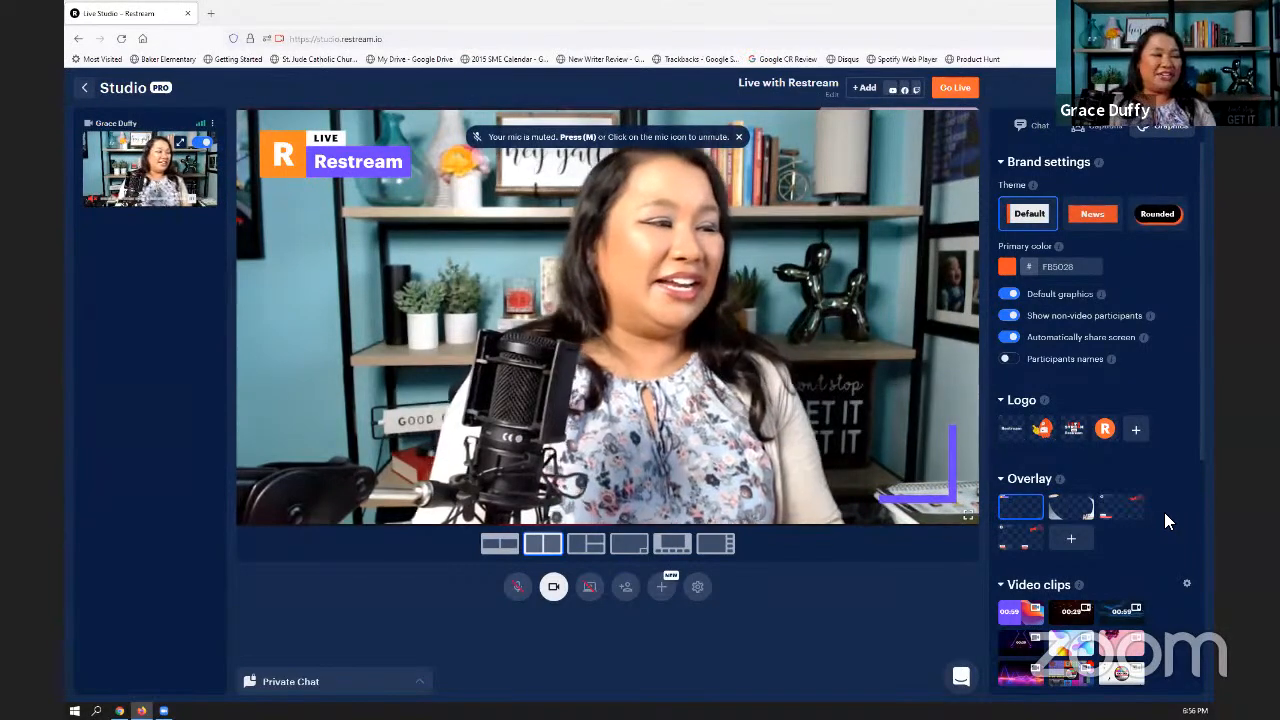
- Set the blue wood background and Half Screen layout, taking the host's camera off the stage and back on to reveal the background
{"action": "scroll", "coordinate": [1164, 510], "scroll_direction": "down", "scroll_amount": 2}
{"action": "scroll", "coordinate": [1164, 506], "scroll_direction": "down", "scroll_amount": 4}
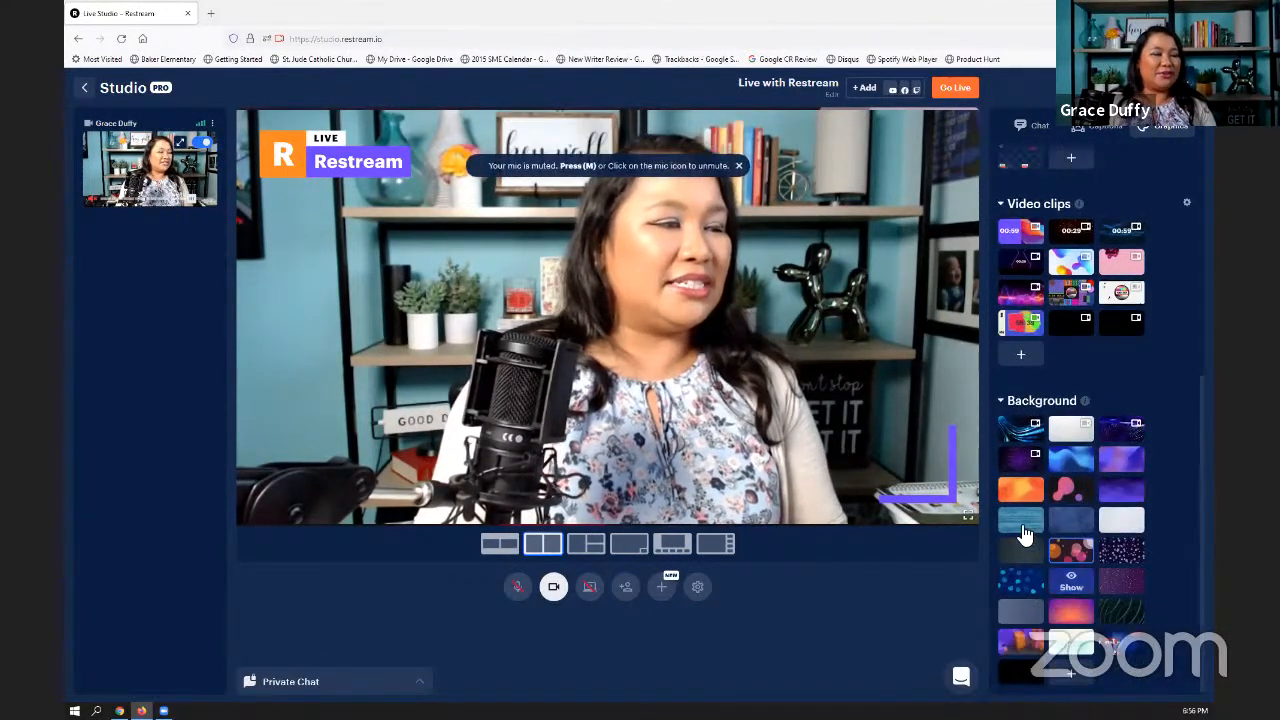
{"action": "left_click", "coordinate": [203, 144]}
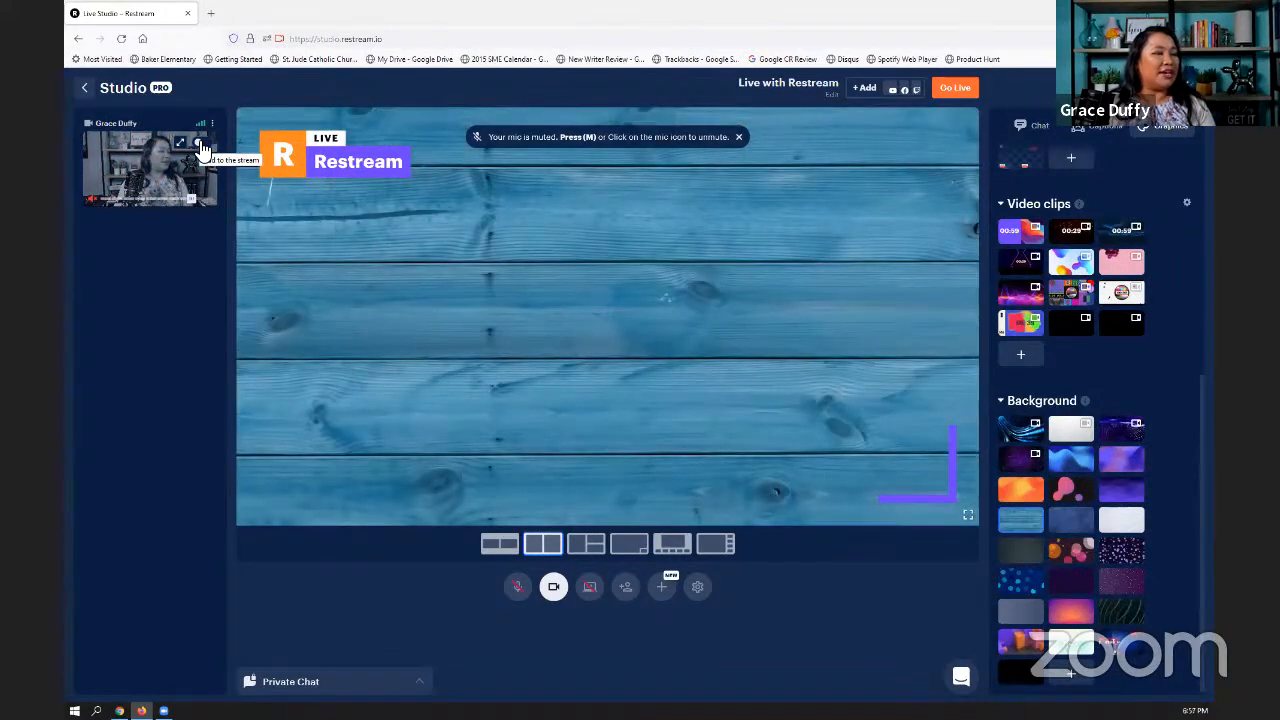
{"action": "left_click", "coordinate": [203, 144]}
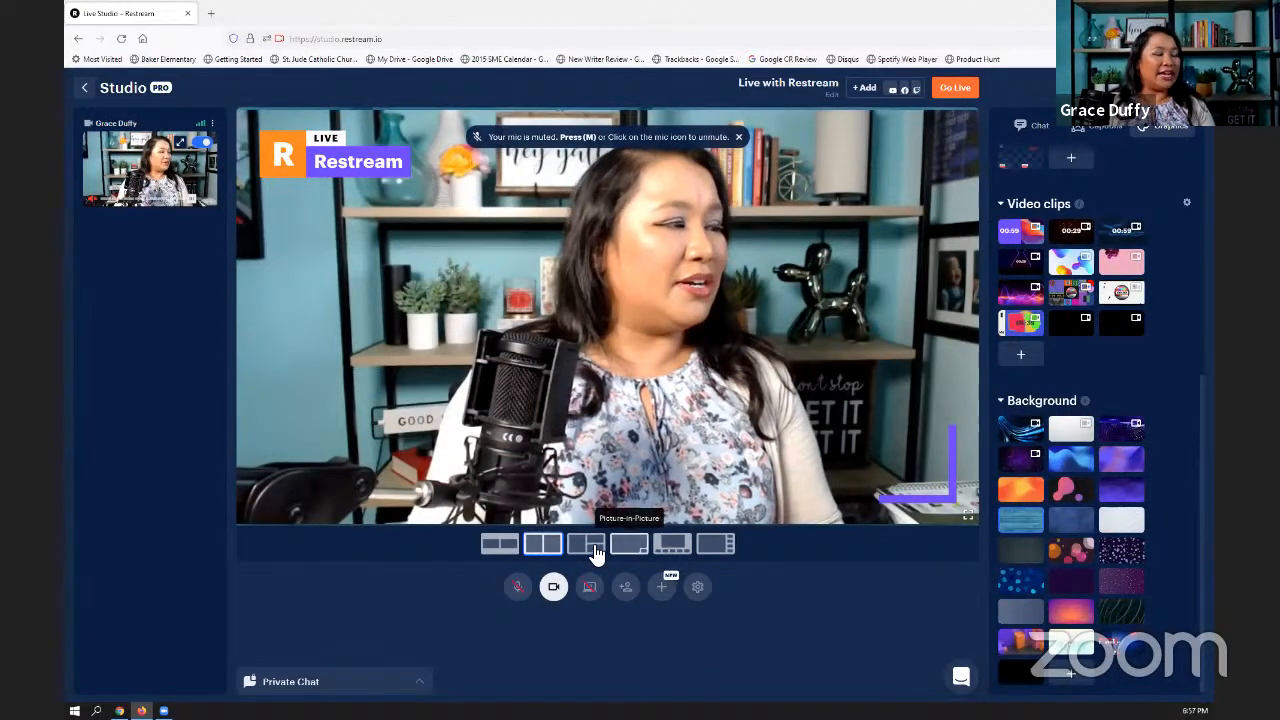
{"action": "left_click", "coordinate": [596, 548]}
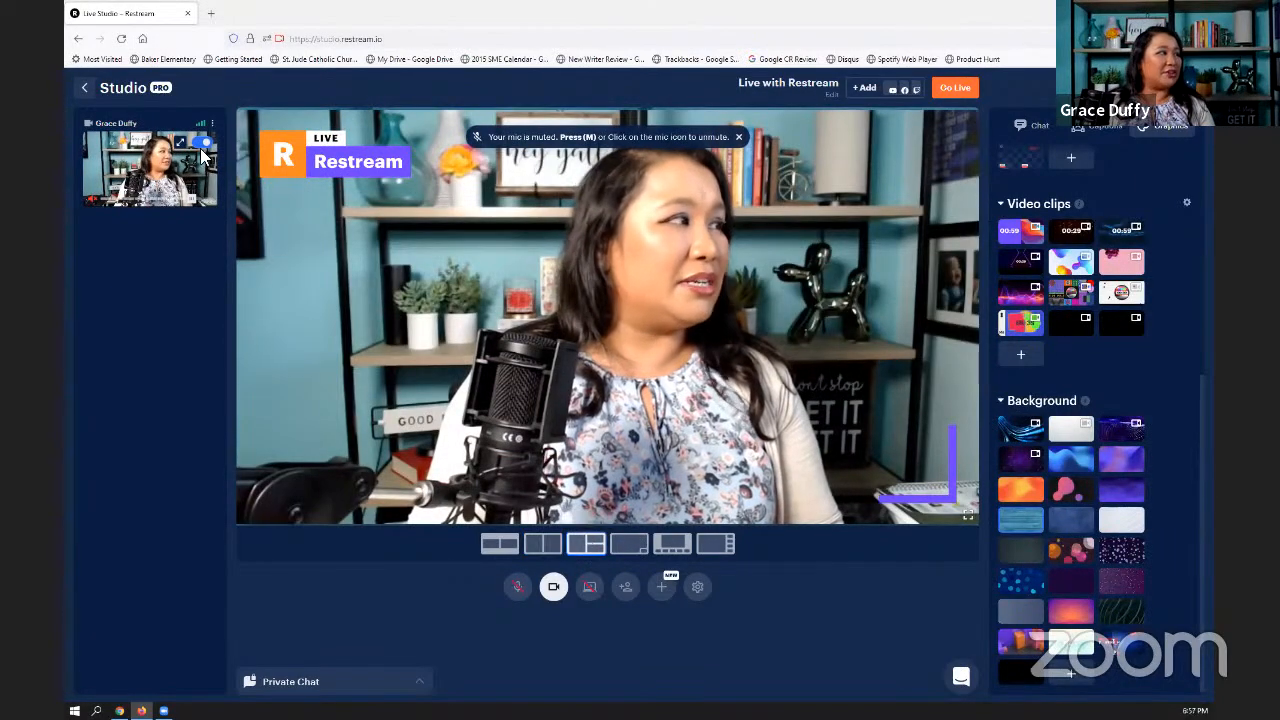
- Copy the studio's guest invite link and open it in a new browser tab
{"action": "left_click", "coordinate": [636, 587]}
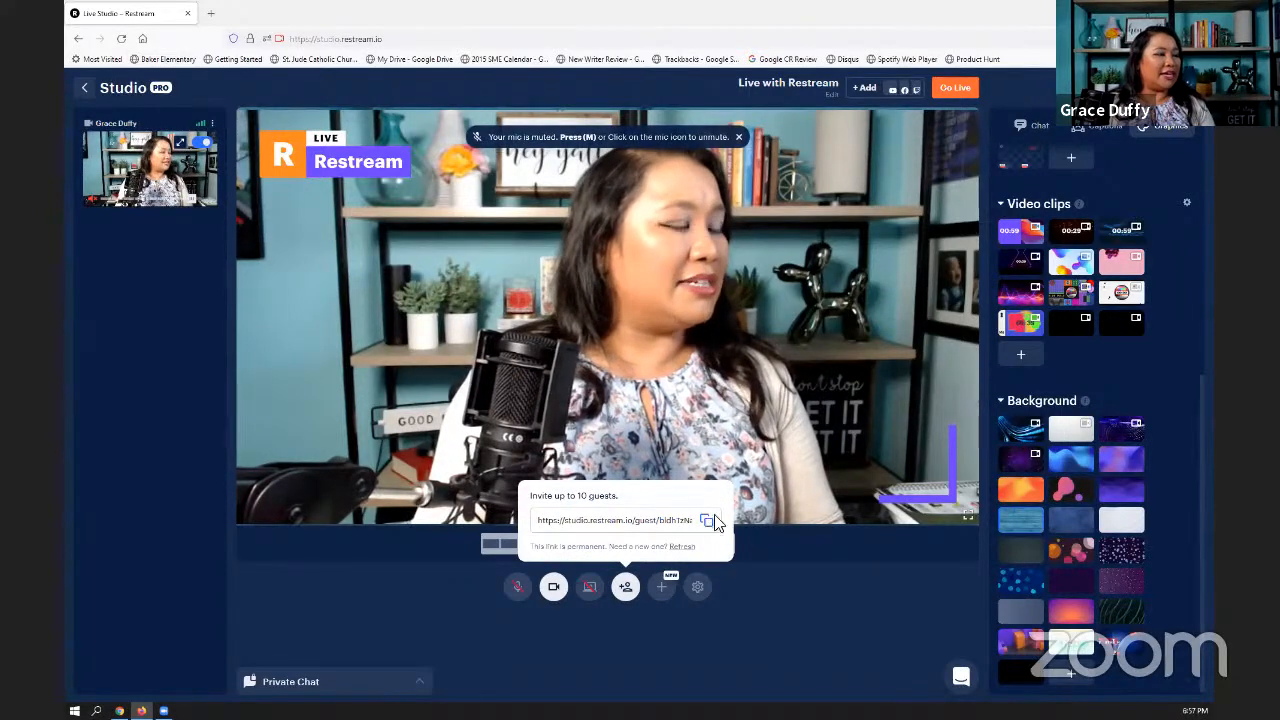
{"action": "left_click", "coordinate": [210, 13]}
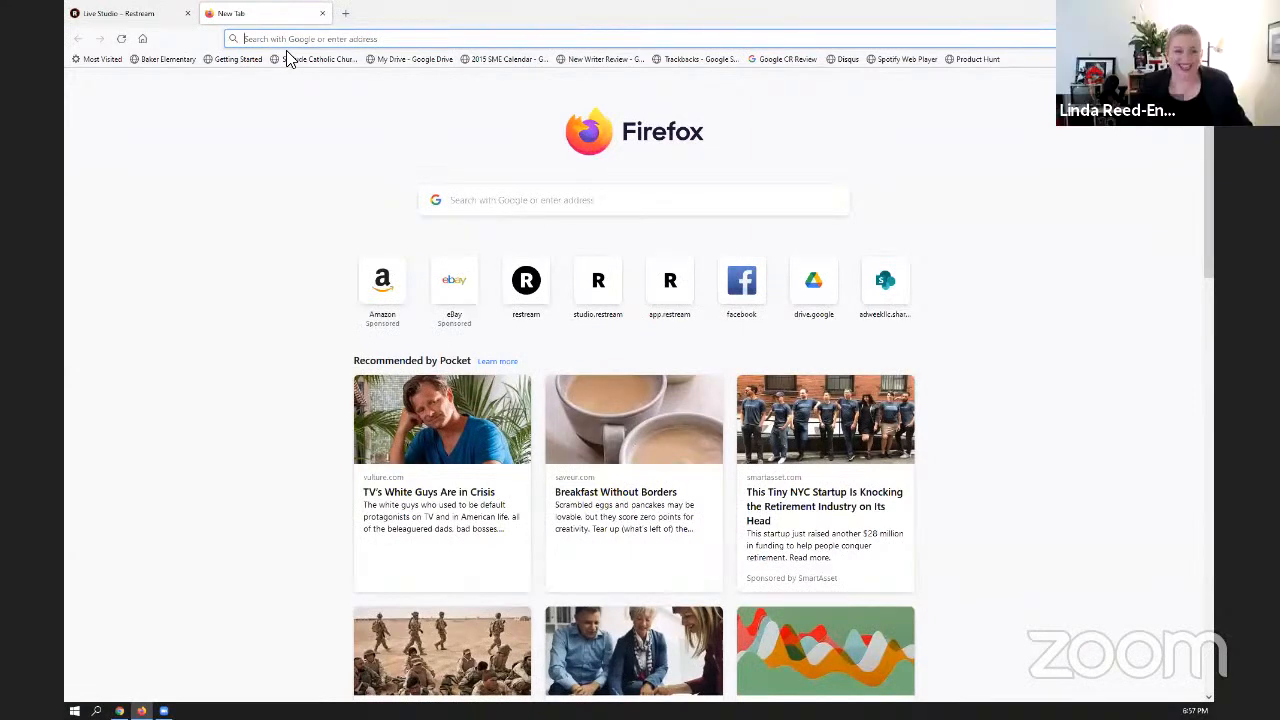
{"action": "key", "text": "Return"}
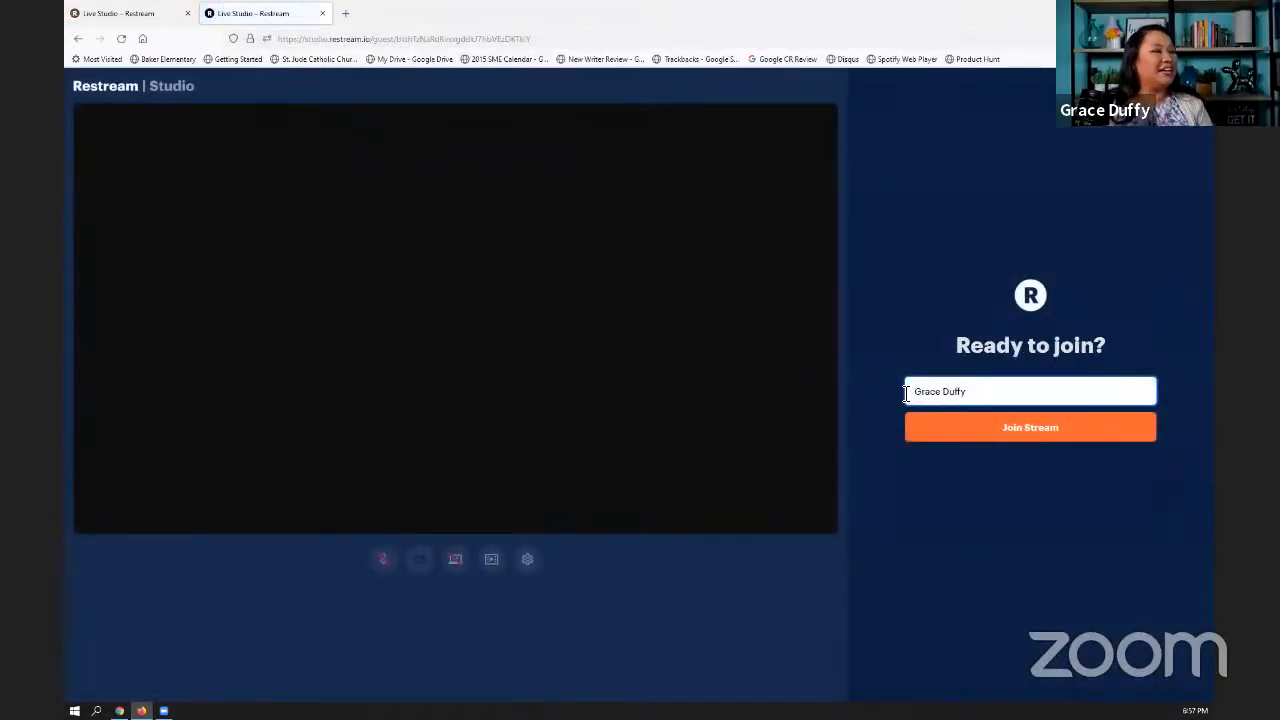
- Set the participant name to Guest and join the stream
{"action": "key", "text": "ctrl+a"}
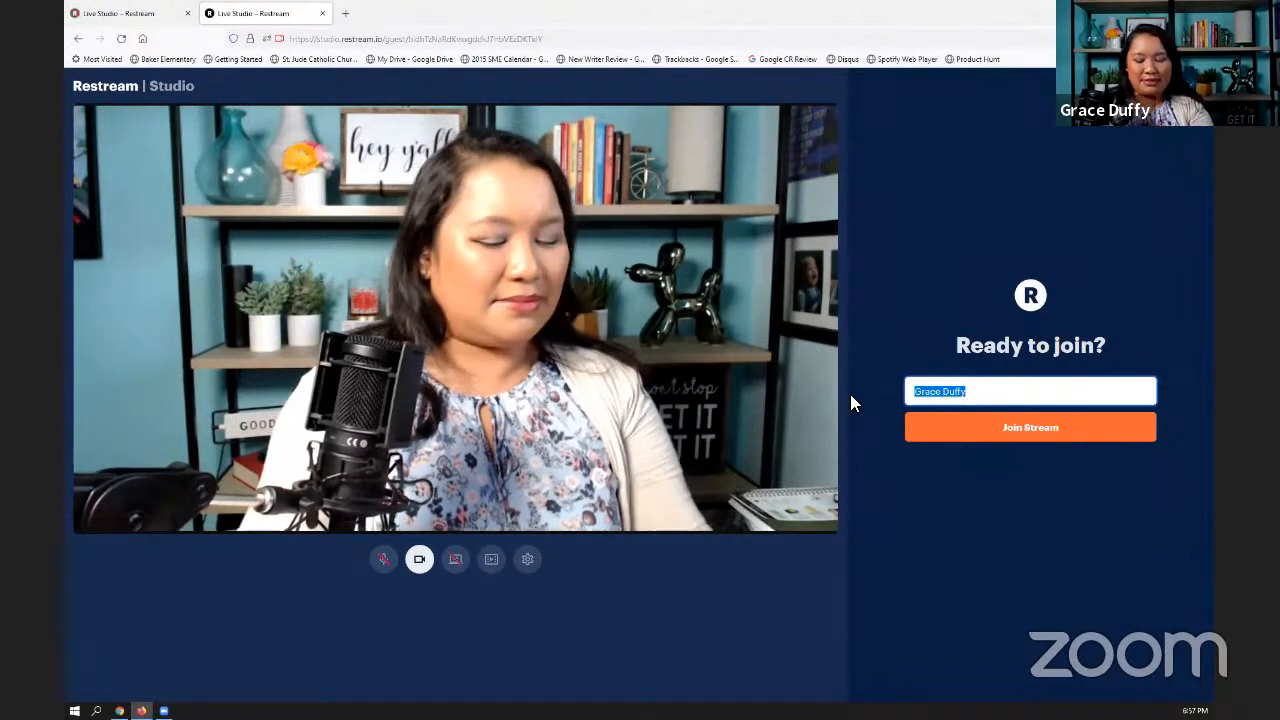
{"action": "type", "text": "GUest"}
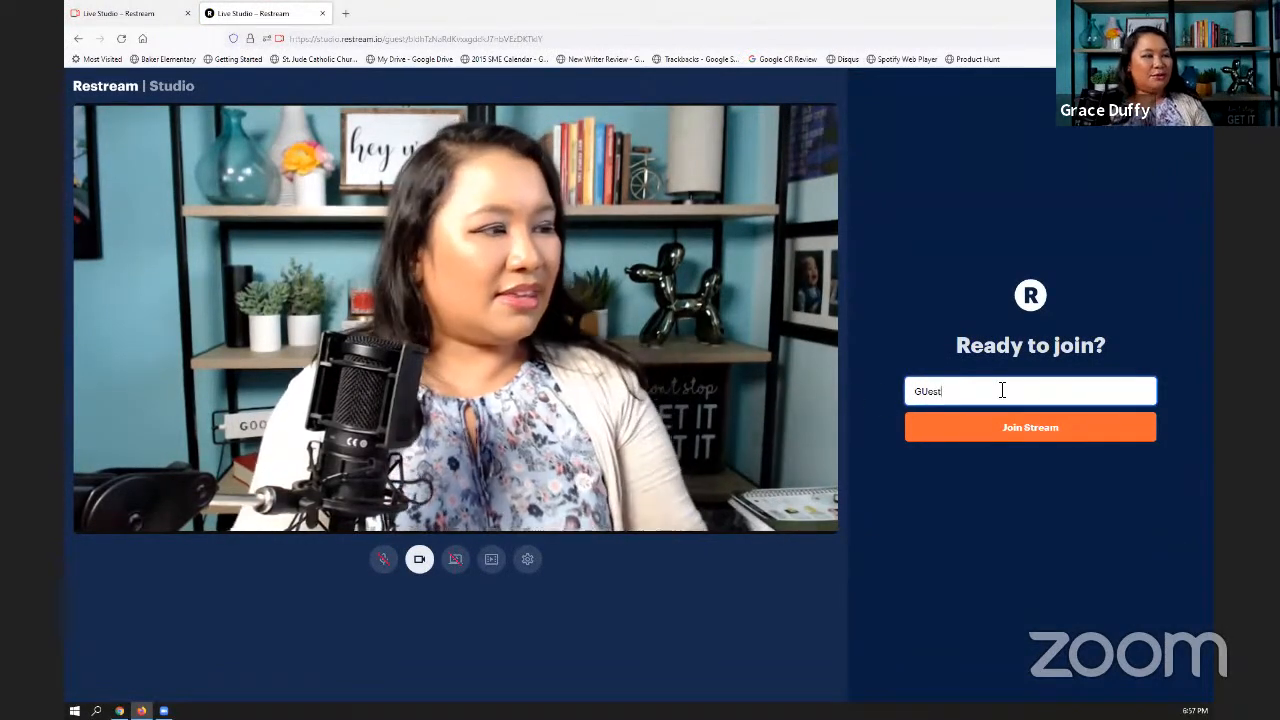
{"action": "key", "text": "BackSpace"}
{"action": "key", "text": "BackSpace"}
{"action": "key", "text": "BackSpace"}
{"action": "key", "text": "BackSpace"}
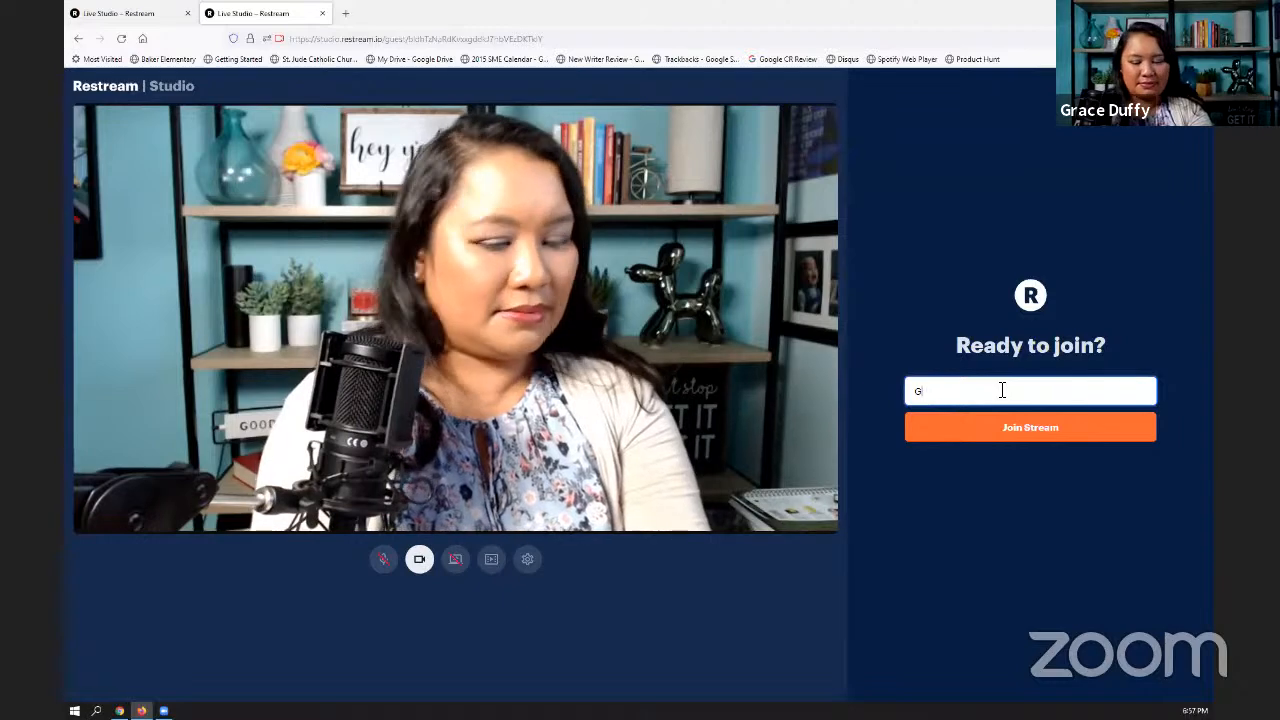
{"action": "type", "text": "uest"}
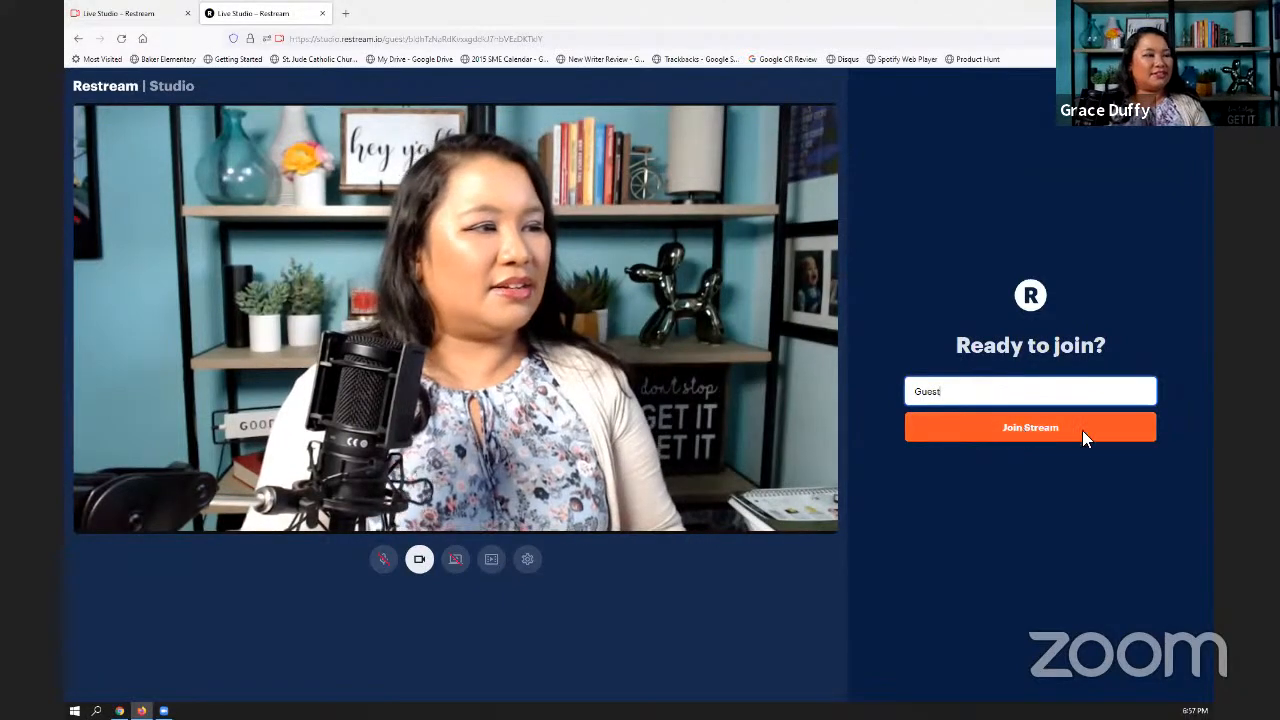
{"action": "left_click", "coordinate": [1082, 430]}
- Return to the host studio, mute the Guest participant and add them to the stream
{"action": "left_click", "coordinate": [180, 12]}
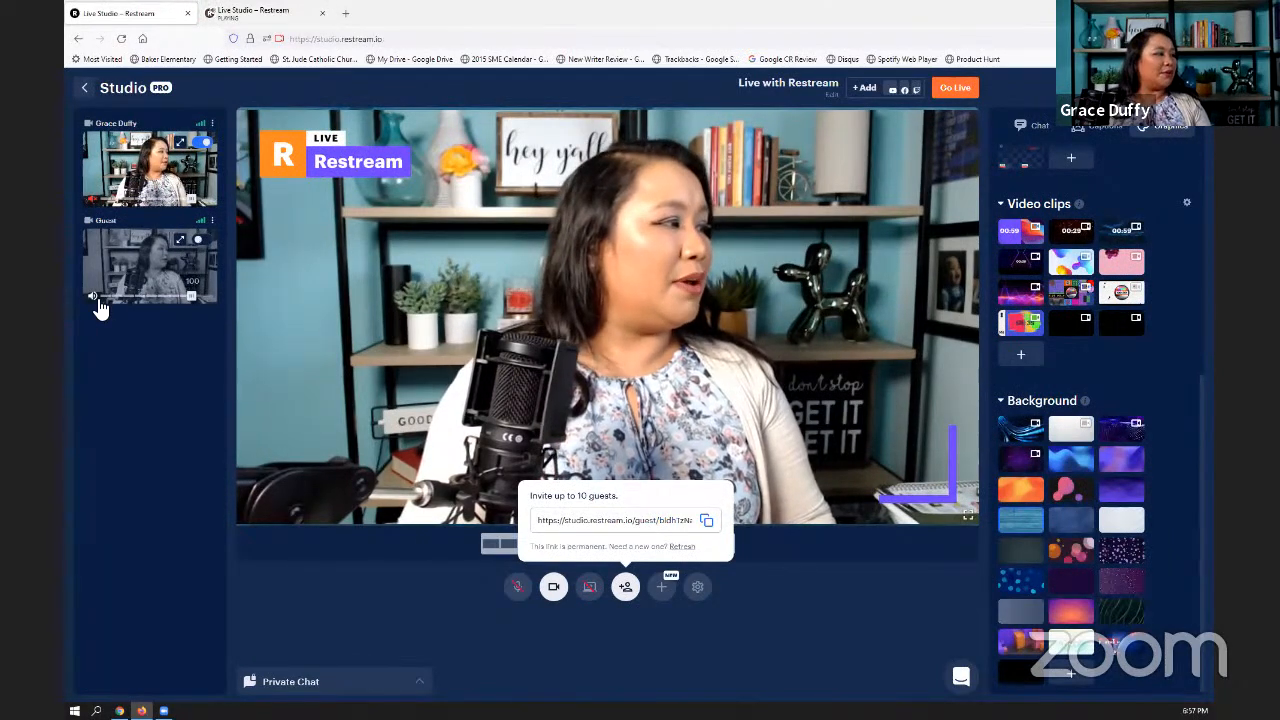
{"action": "left_click", "coordinate": [92, 296]}
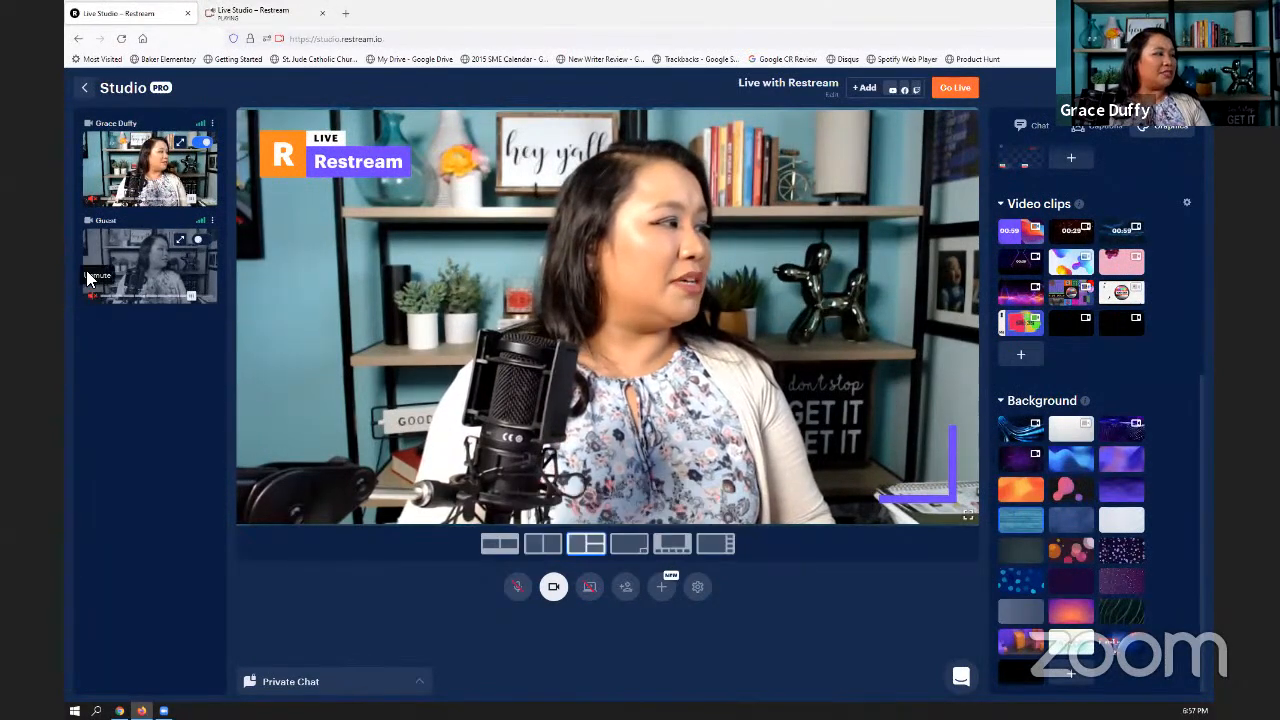
{"action": "left_click", "coordinate": [200, 241]}
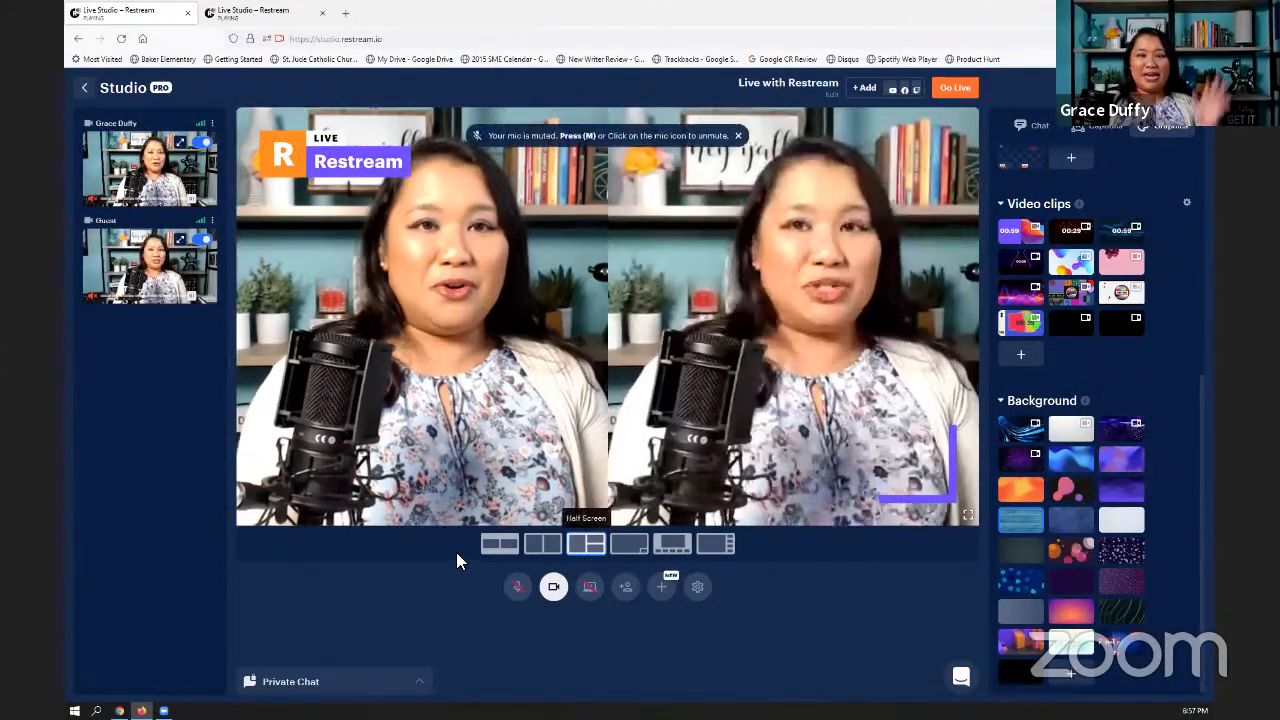
- Show the host and guest in the Cover, framed side-by-side and Picture-in-Picture layouts, ending with the large speaker and side column layout
{"action": "left_click", "coordinate": [543, 545]}
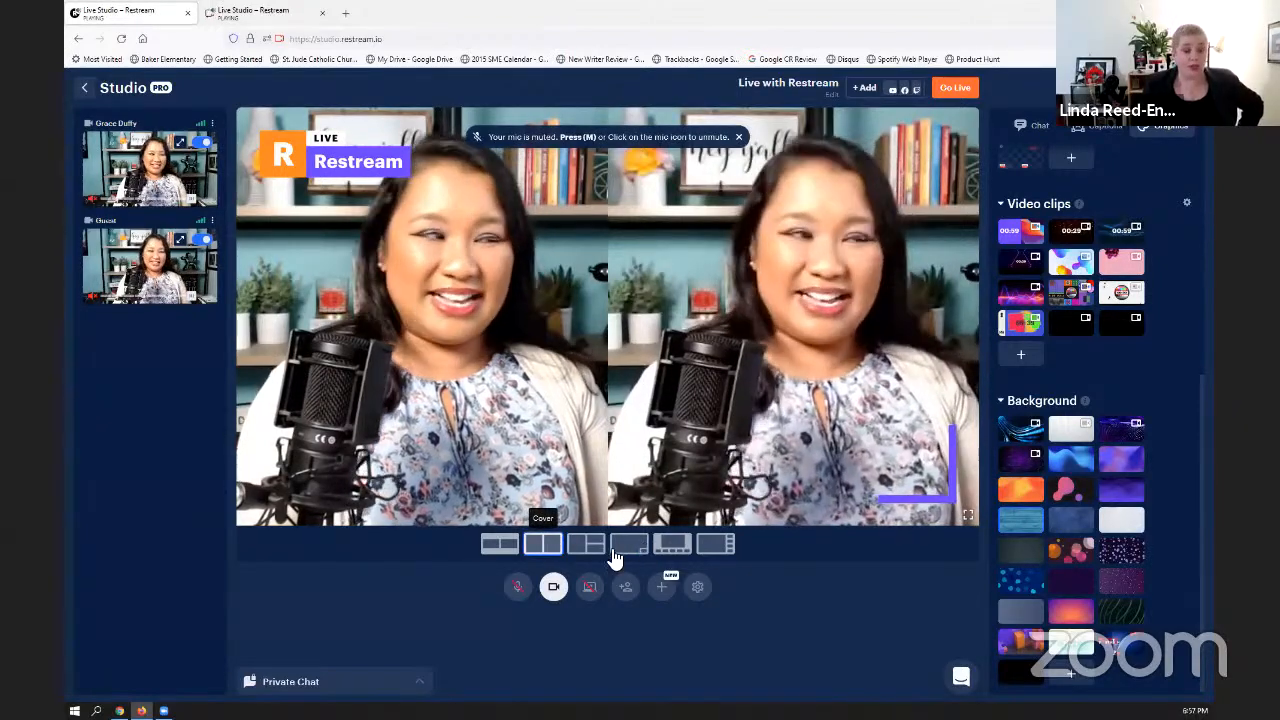
{"action": "left_click", "coordinate": [503, 548]}
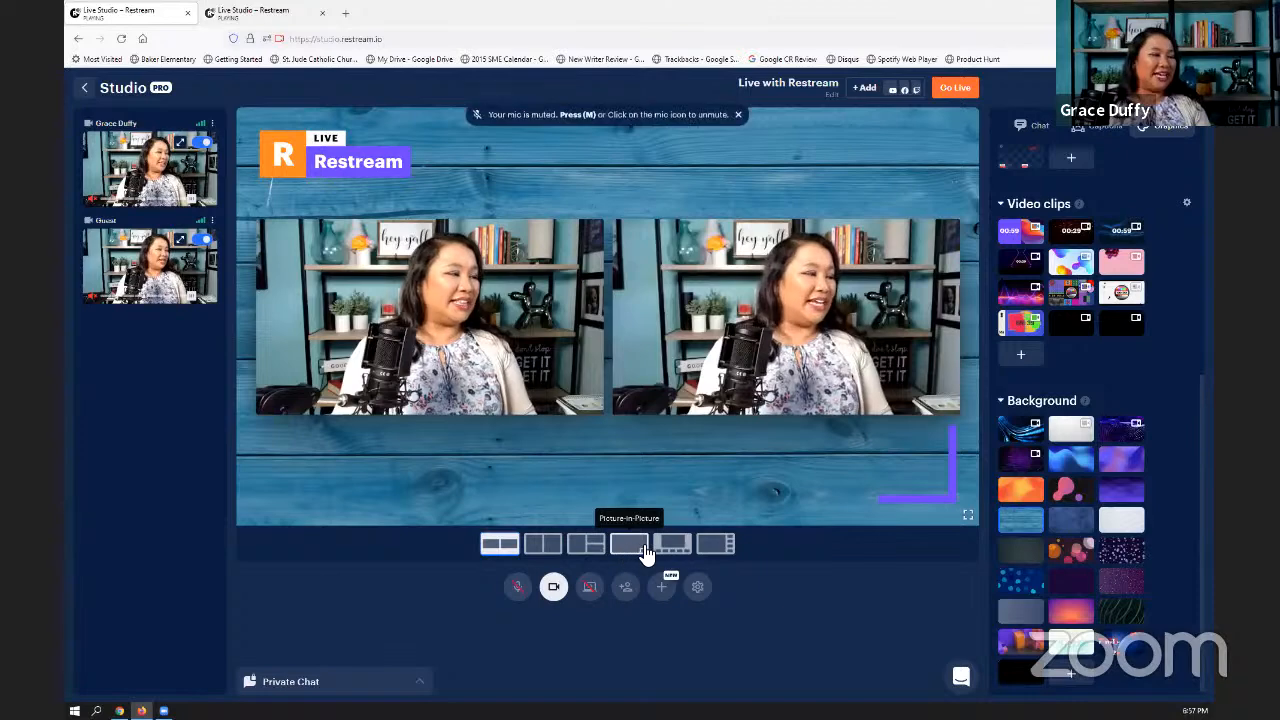
{"action": "left_click", "coordinate": [623, 553]}
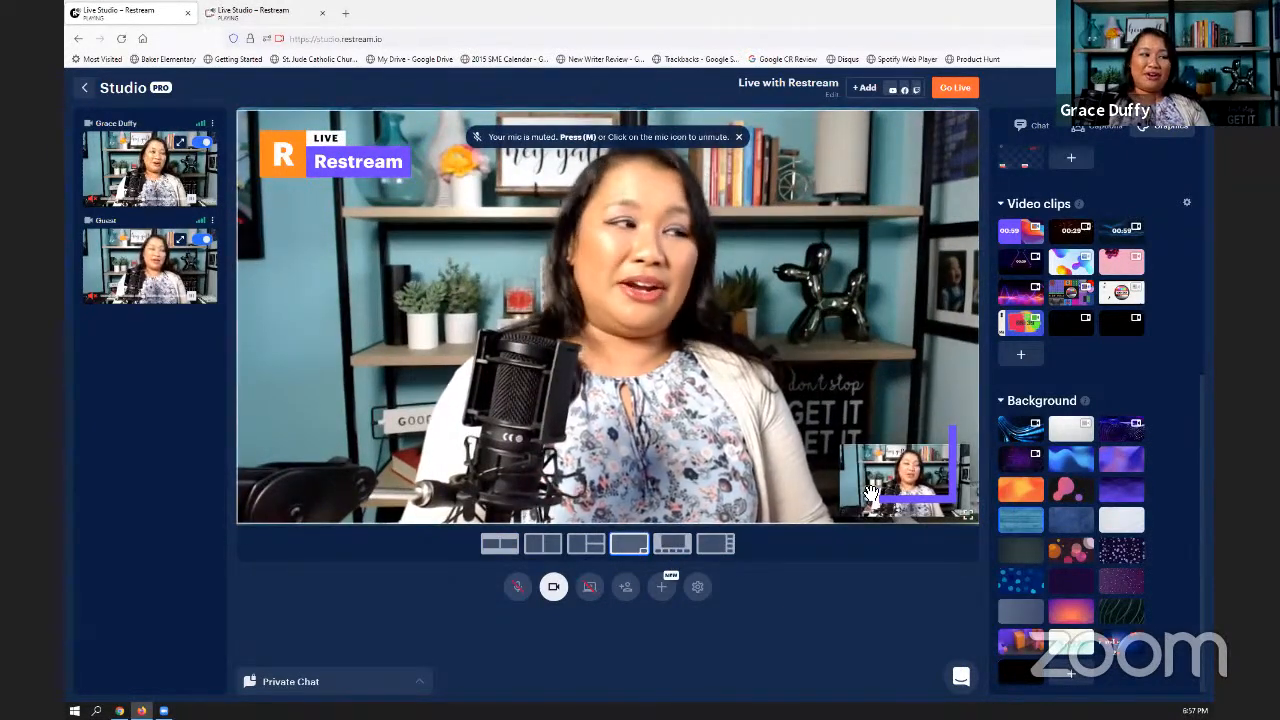
{"action": "left_click", "coordinate": [716, 545]}
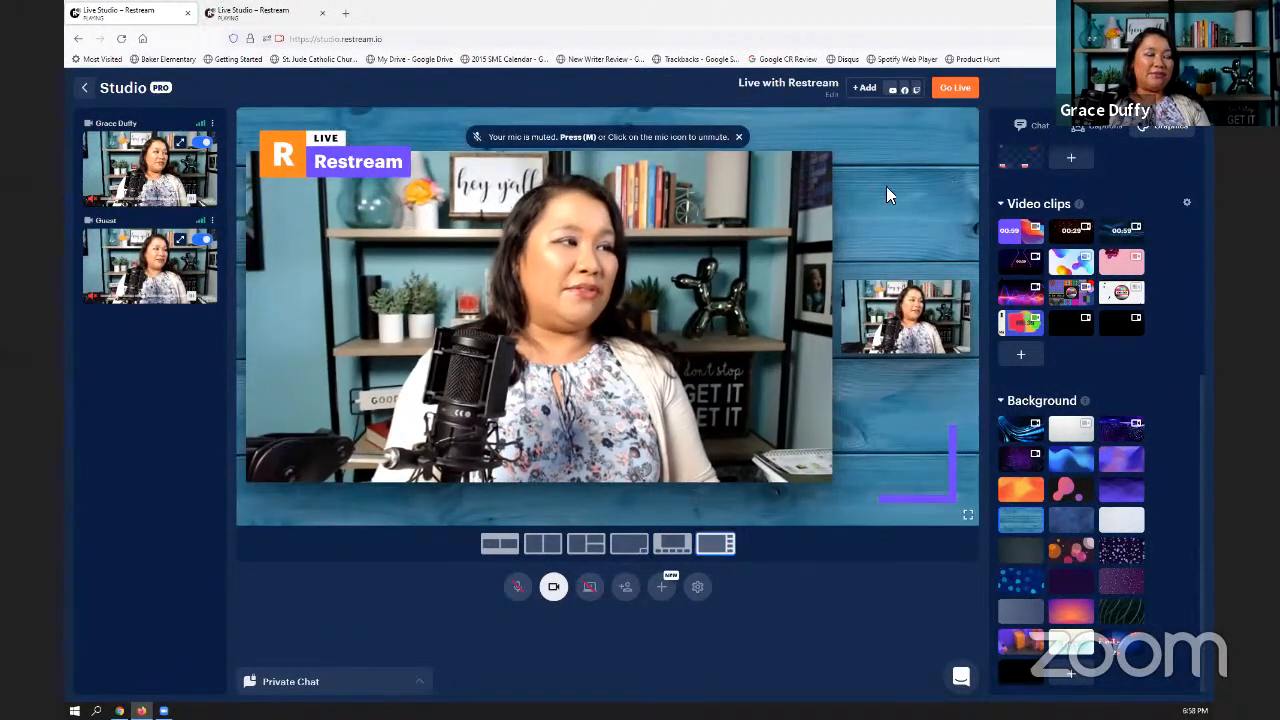
- Remove the guest from the stream, and show and hide the Restream.io sample chat message on the stage
{"action": "left_click", "coordinate": [204, 242]}
{"action": "left_click", "coordinate": [1016, 130]}
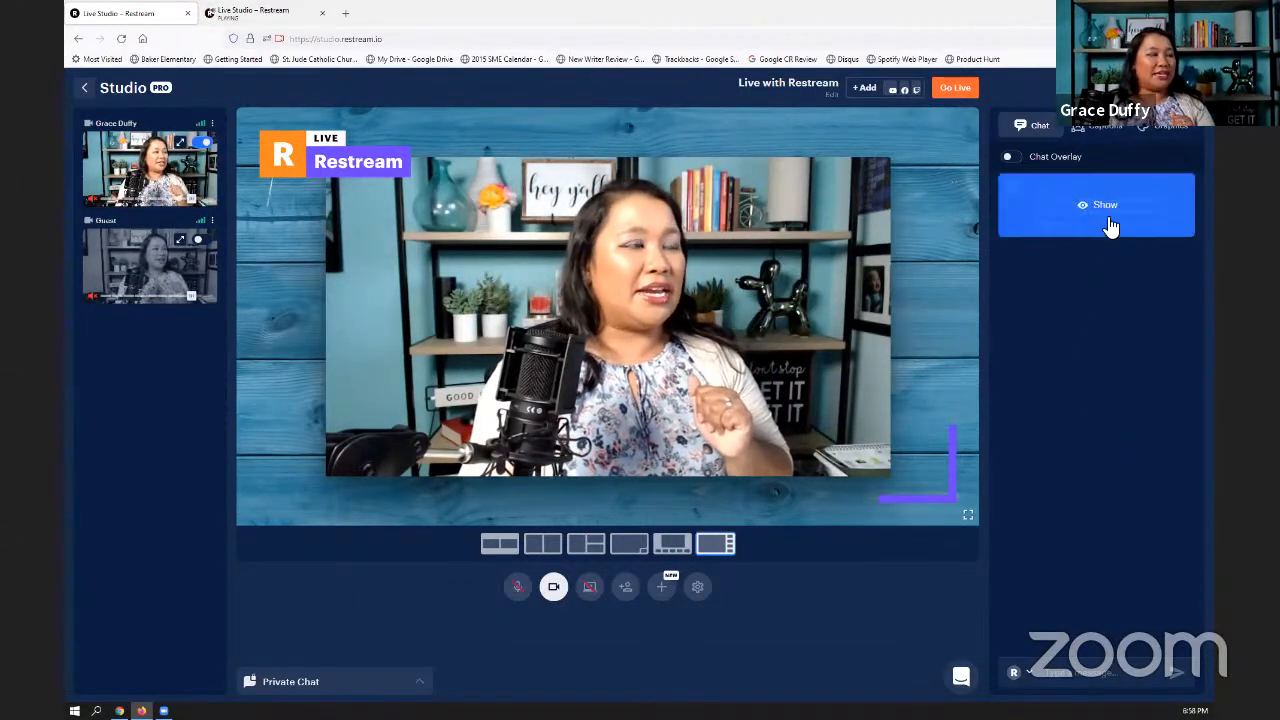
{"action": "left_click", "coordinate": [1108, 222]}
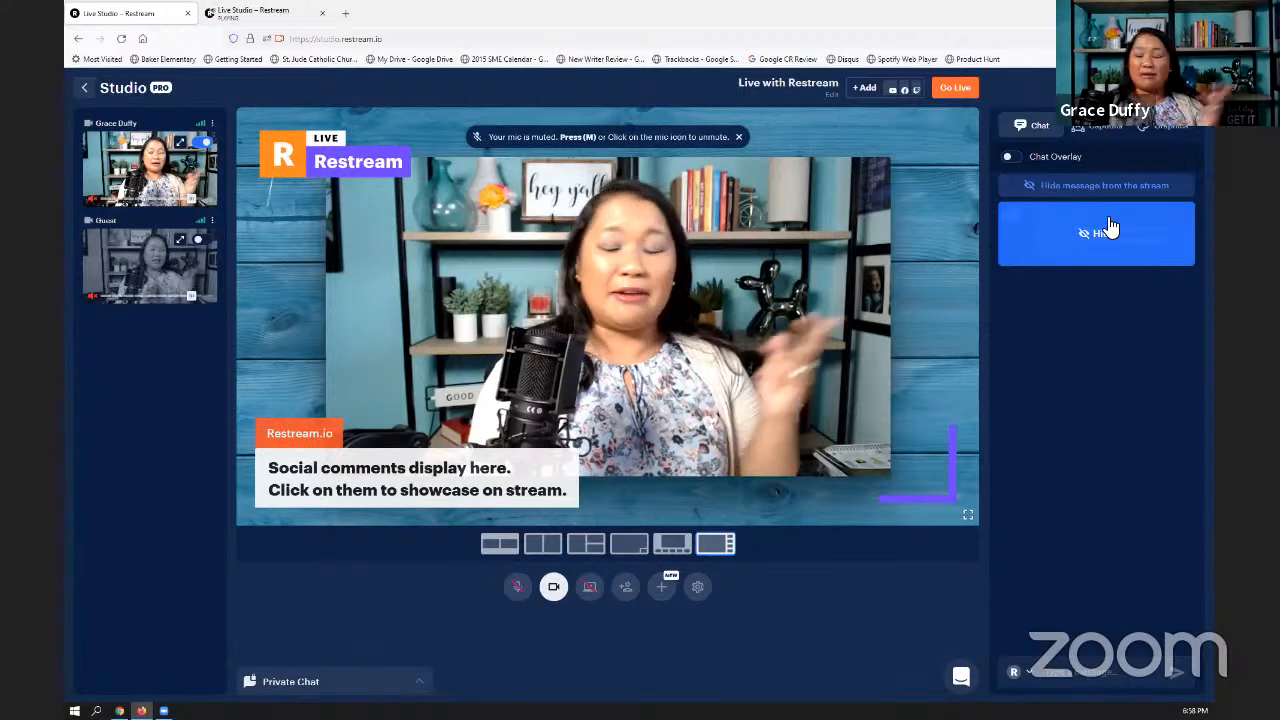
{"action": "left_click", "coordinate": [1108, 228]}
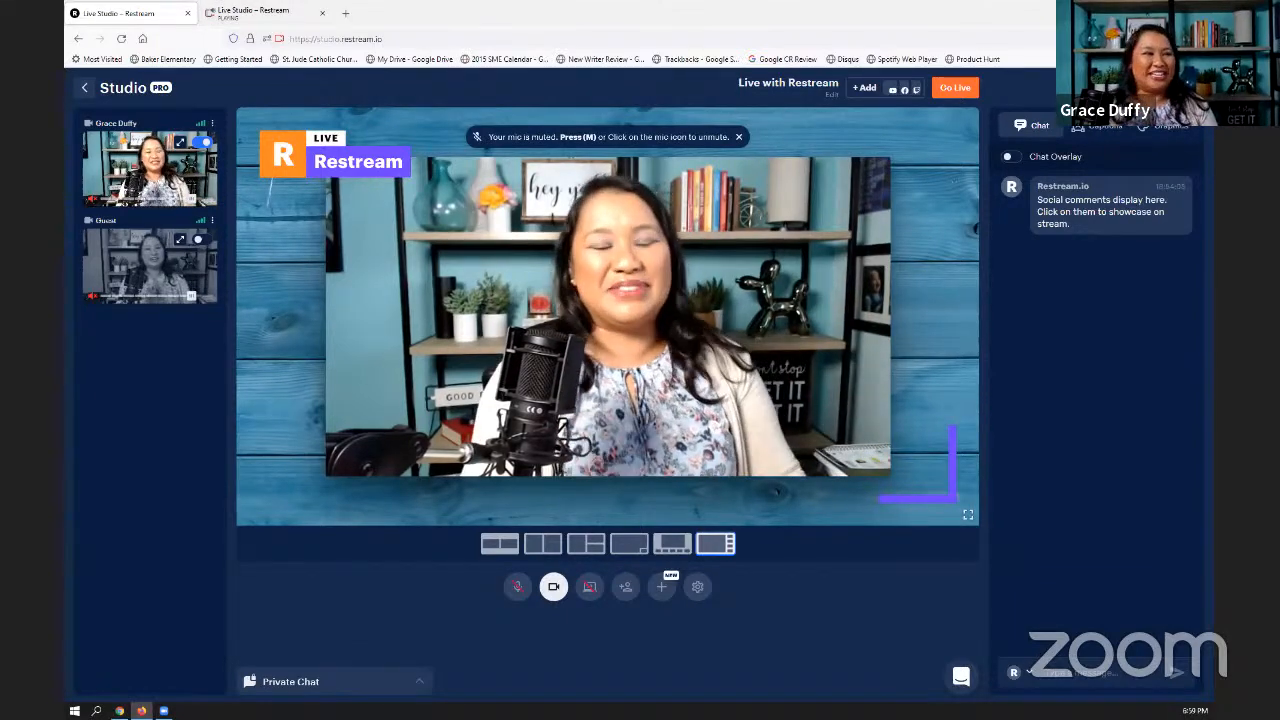
- Show the captions "Client Attraction Systems", "Let us see your name!" and "Let's get to know the audience." on the stage in turn
{"action": "left_click", "coordinate": [1095, 126]}
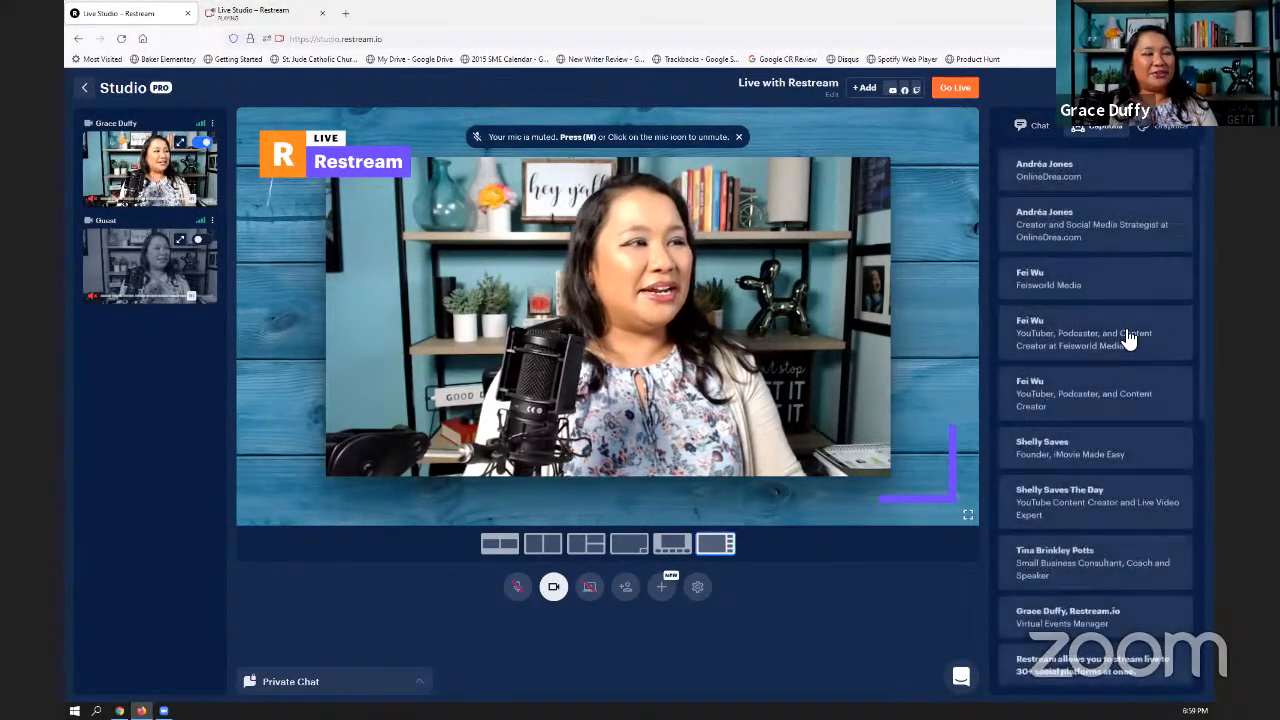
{"action": "scroll", "coordinate": [1088, 585], "scroll_direction": "down", "scroll_amount": 10}
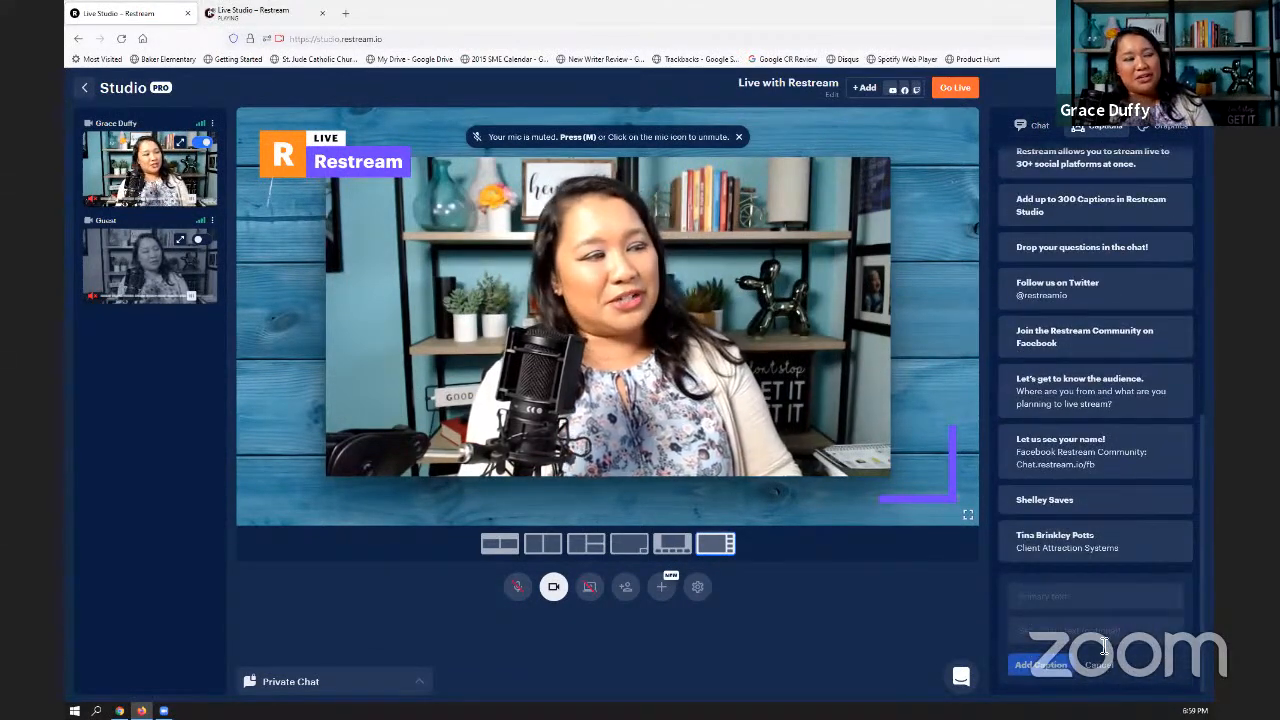
{"action": "mouse_move", "coordinate": [1131, 543]}
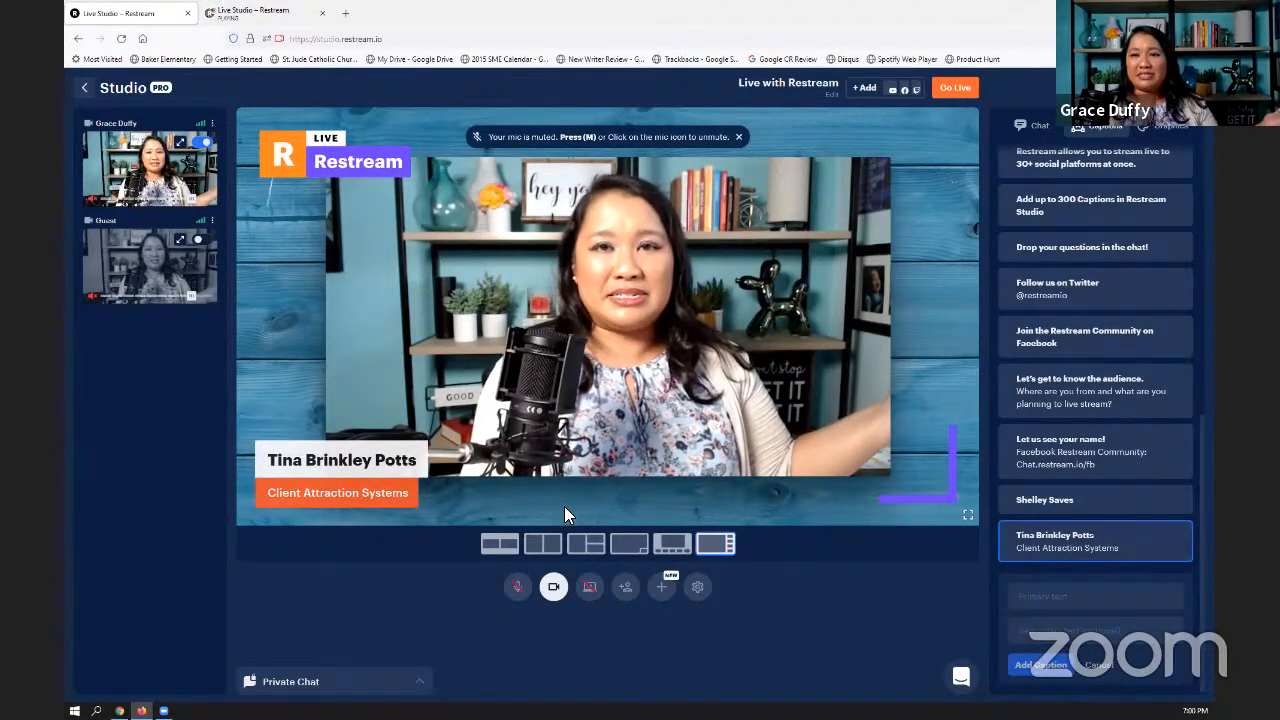
{"action": "left_click", "coordinate": [1092, 452]}
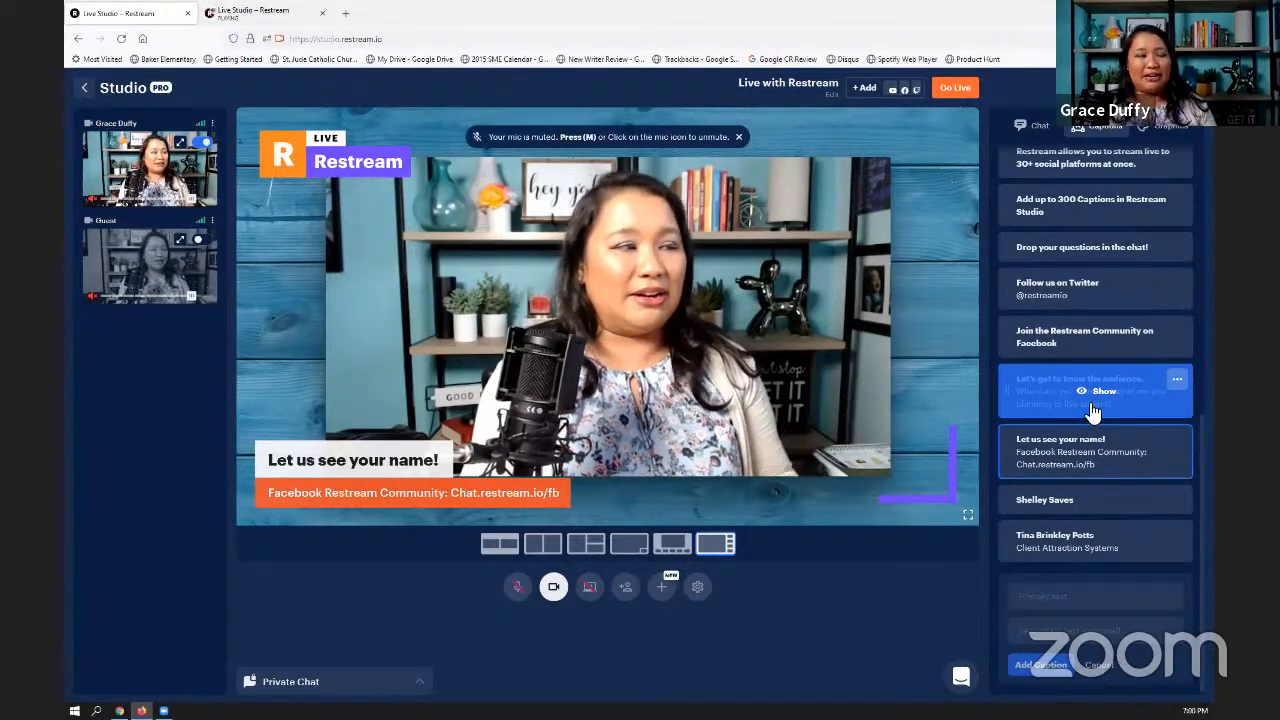
{"action": "left_click", "coordinate": [1093, 410]}
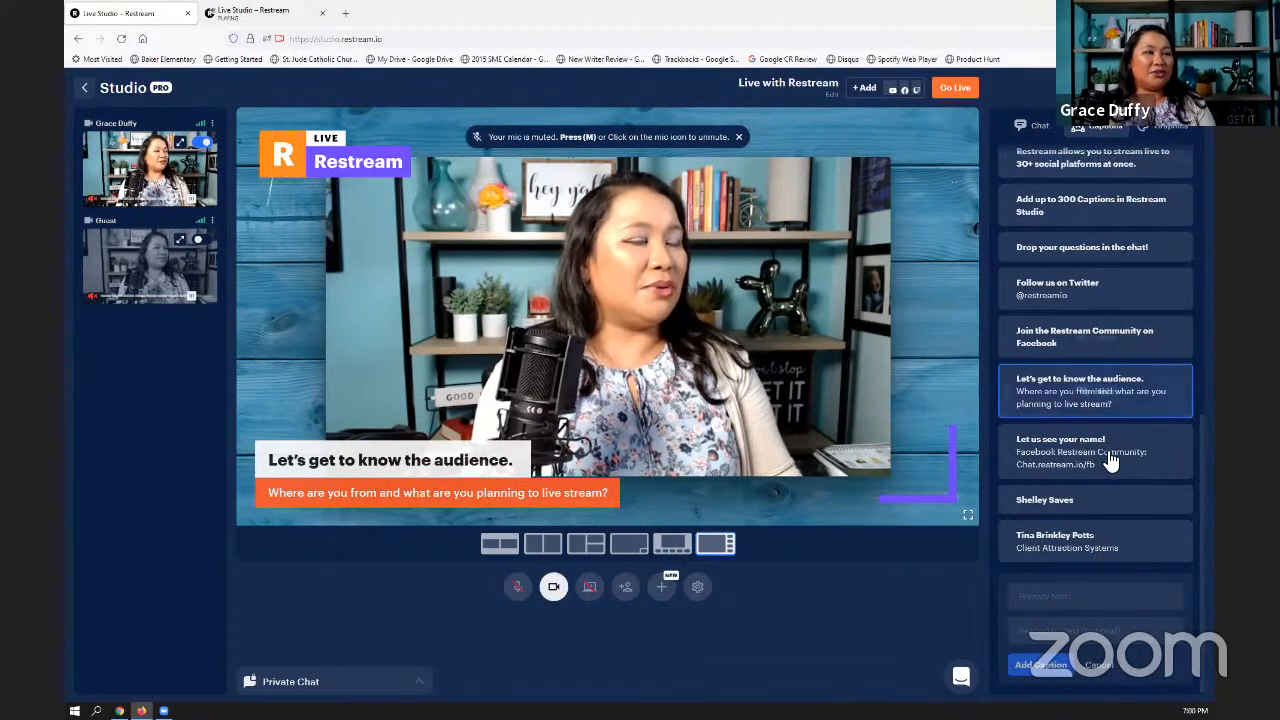
- Show the guest caption titled "YouTuber, Podcaster, and Content Creator" on the stage
{"action": "scroll", "coordinate": [1116, 478], "scroll_direction": "up", "scroll_amount": 5}
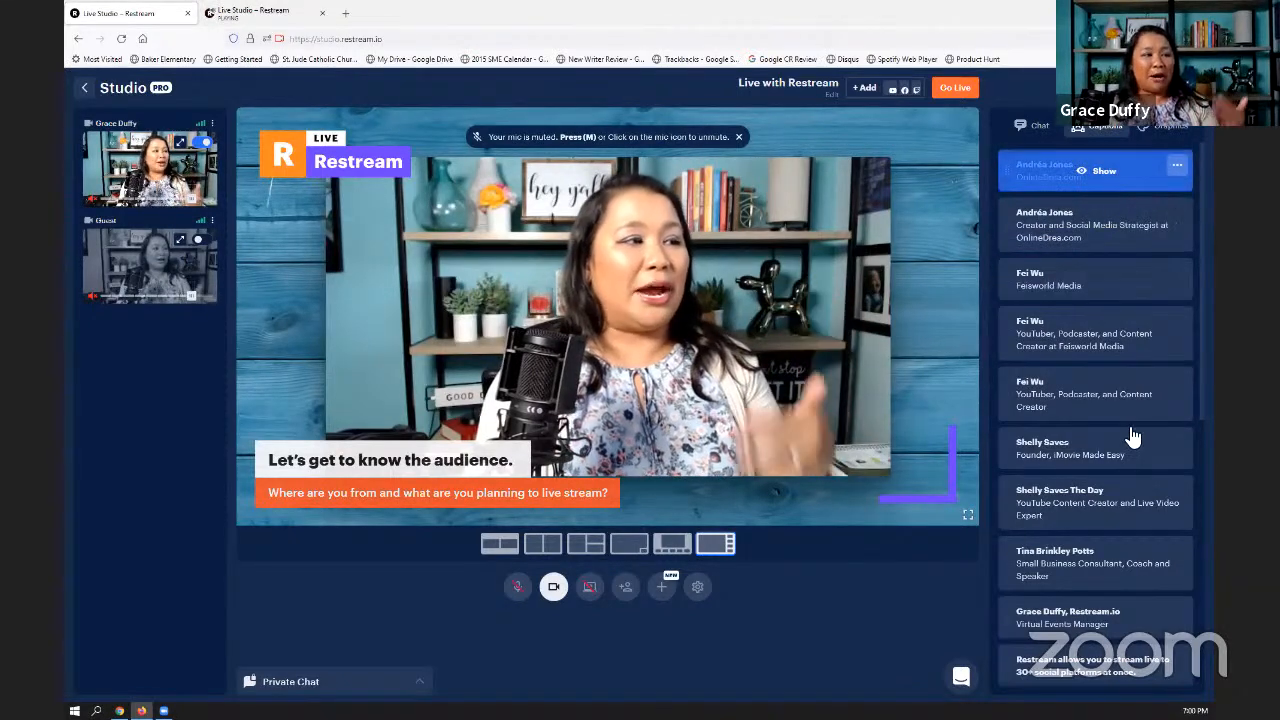
{"action": "scroll", "coordinate": [1062, 385], "scroll_direction": "down", "scroll_amount": 2}
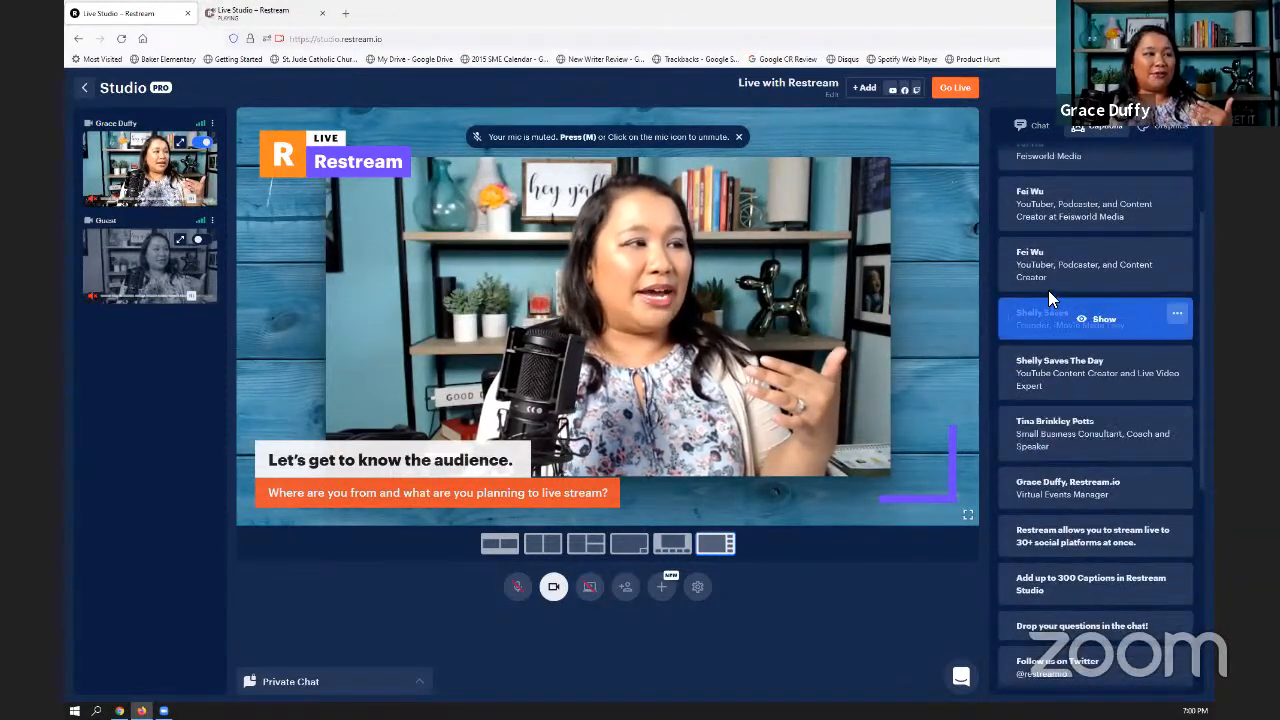
{"action": "left_click", "coordinate": [1048, 308]}
{"action": "left_click", "coordinate": [1052, 289]}
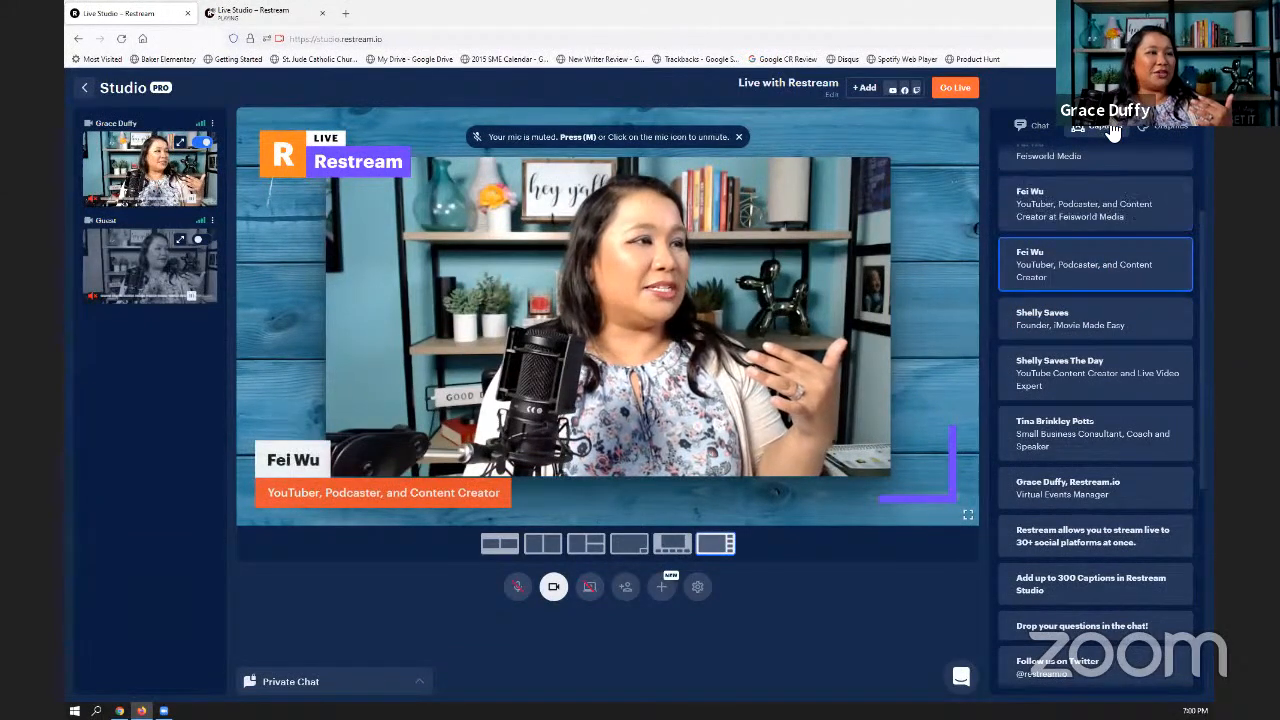
- Upload the orange R icon image from the Restream Demo Files folder as a new logo and show it on the stage
{"action": "left_click", "coordinate": [1040, 127]}
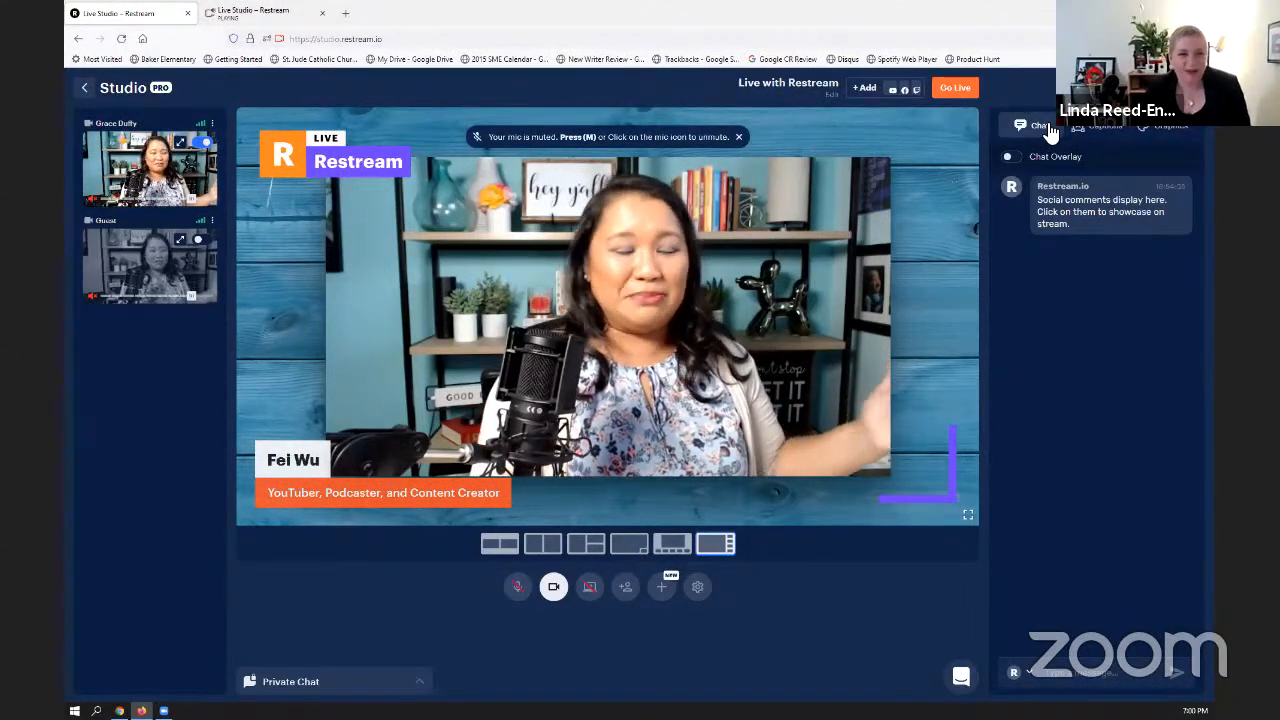
{"action": "left_click", "coordinate": [1165, 128]}
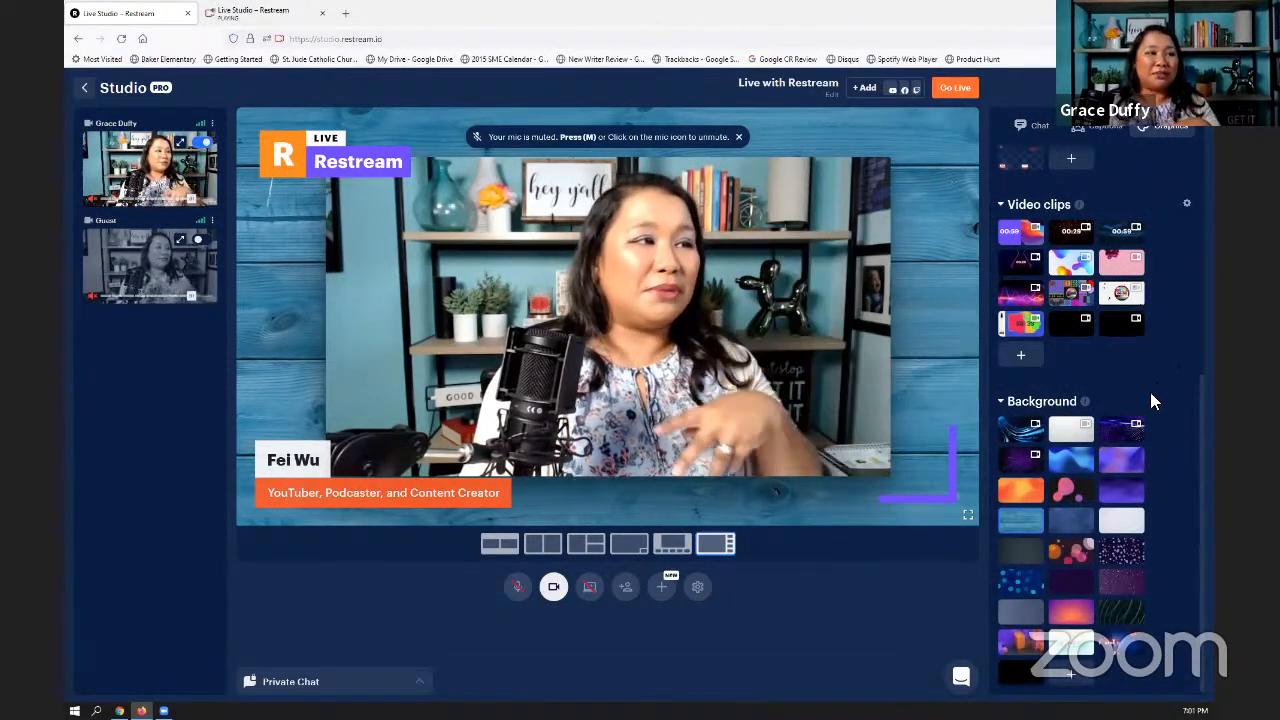
{"action": "scroll", "coordinate": [1144, 500], "scroll_direction": "up", "scroll_amount": 5}
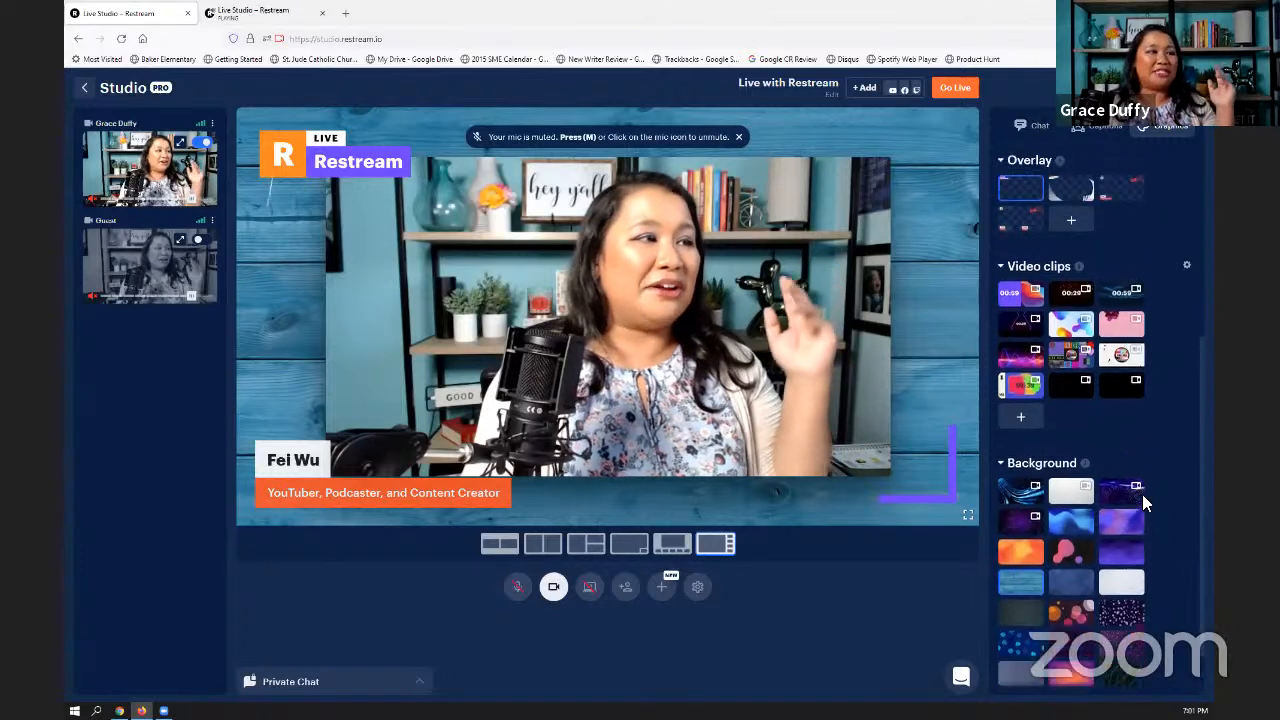
{"action": "scroll", "coordinate": [1137, 441], "scroll_direction": "up", "scroll_amount": 1}
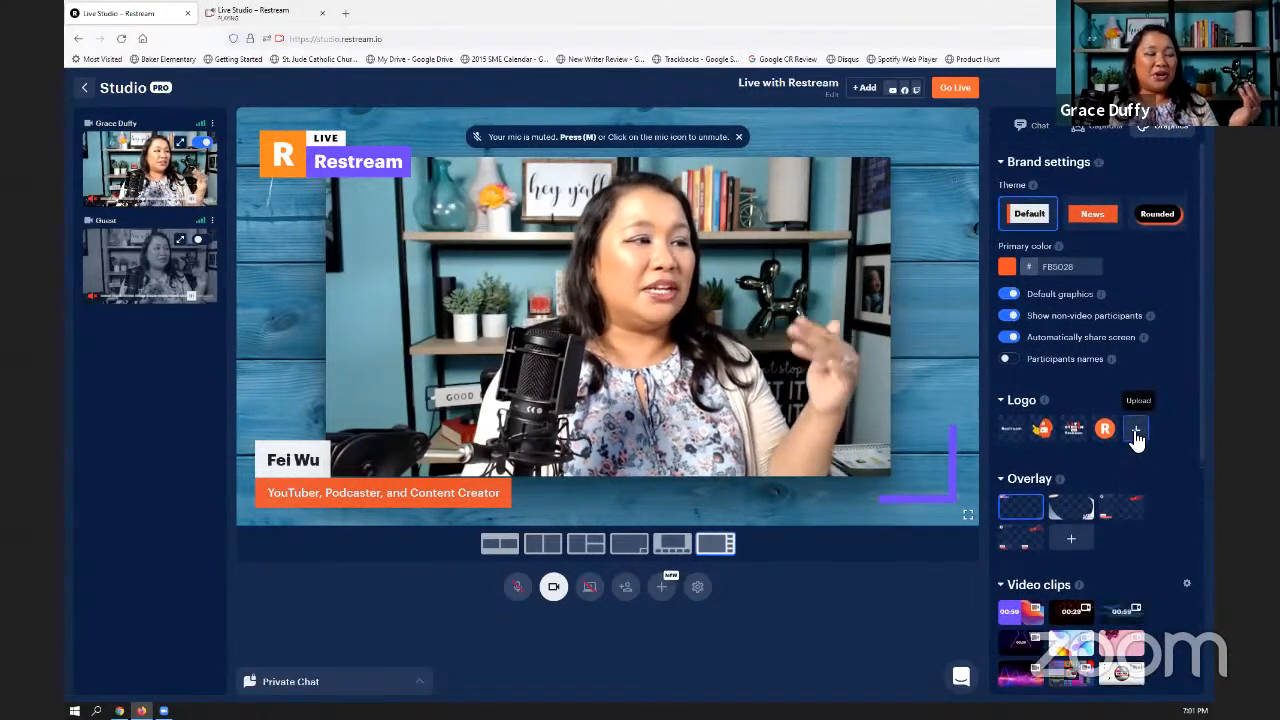
{"action": "left_click", "coordinate": [1137, 437]}
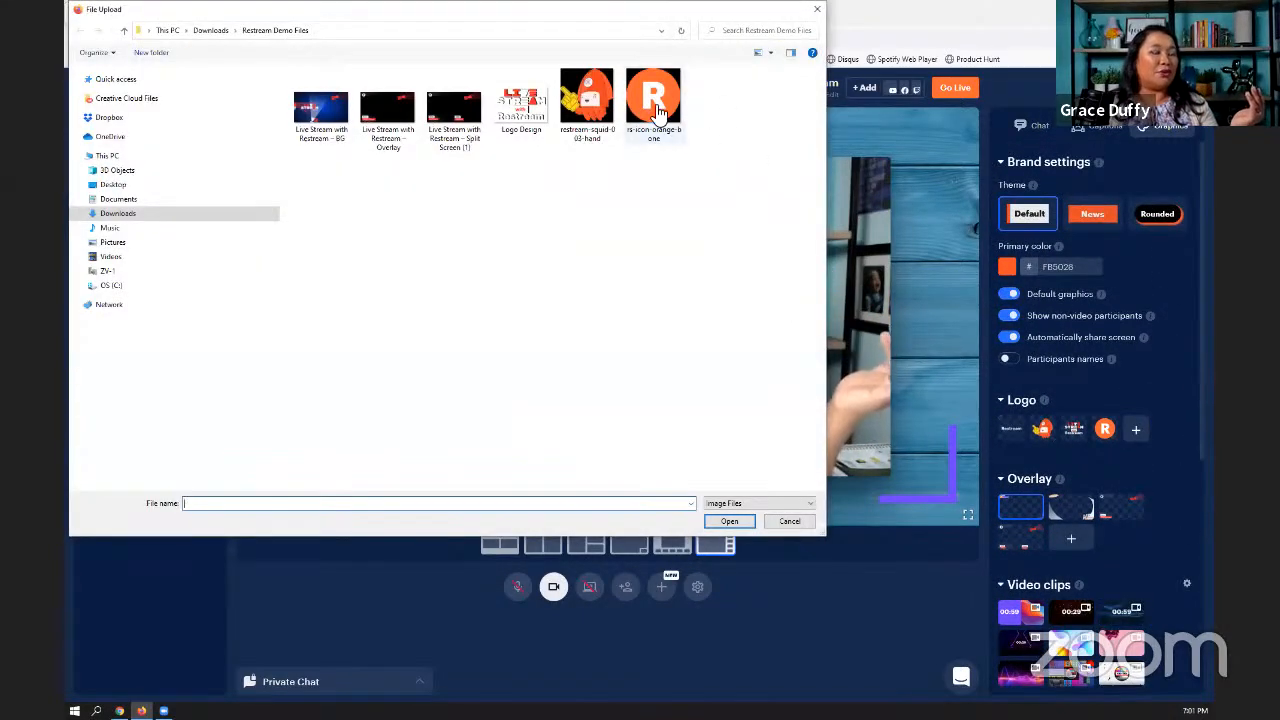
{"action": "left_click", "coordinate": [729, 521]}
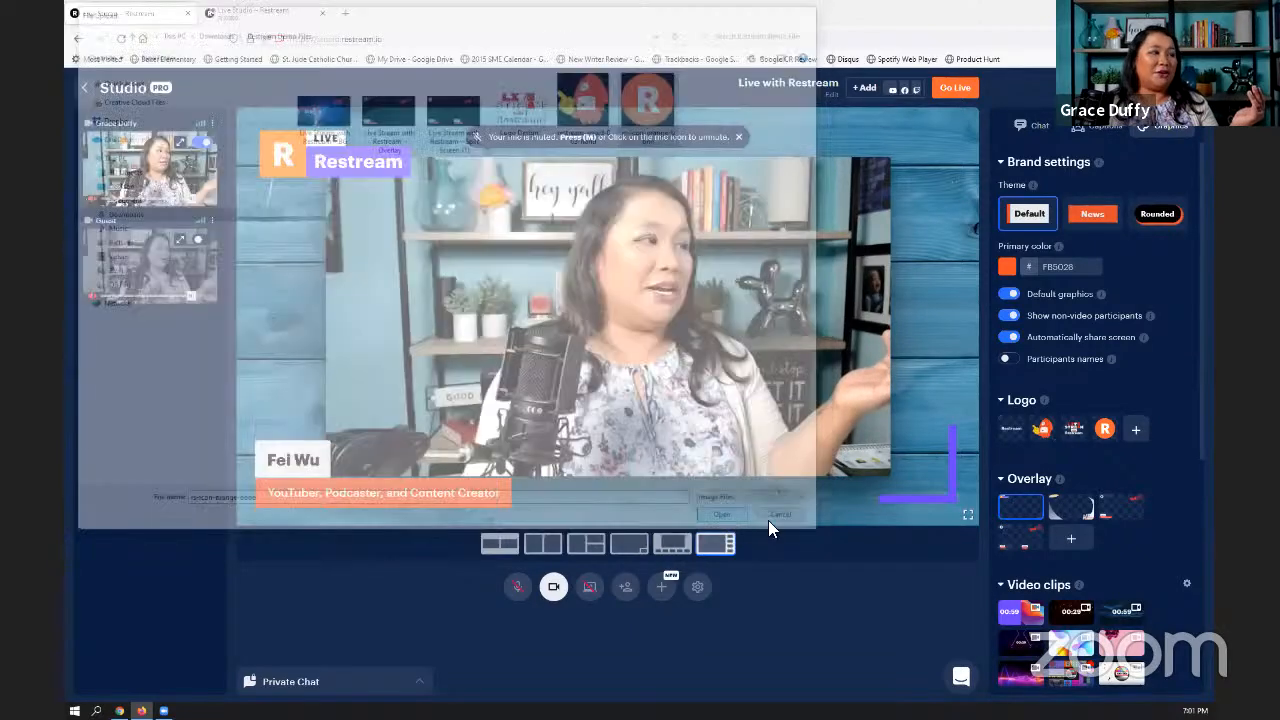
{"action": "mouse_move", "coordinate": [1130, 438]}
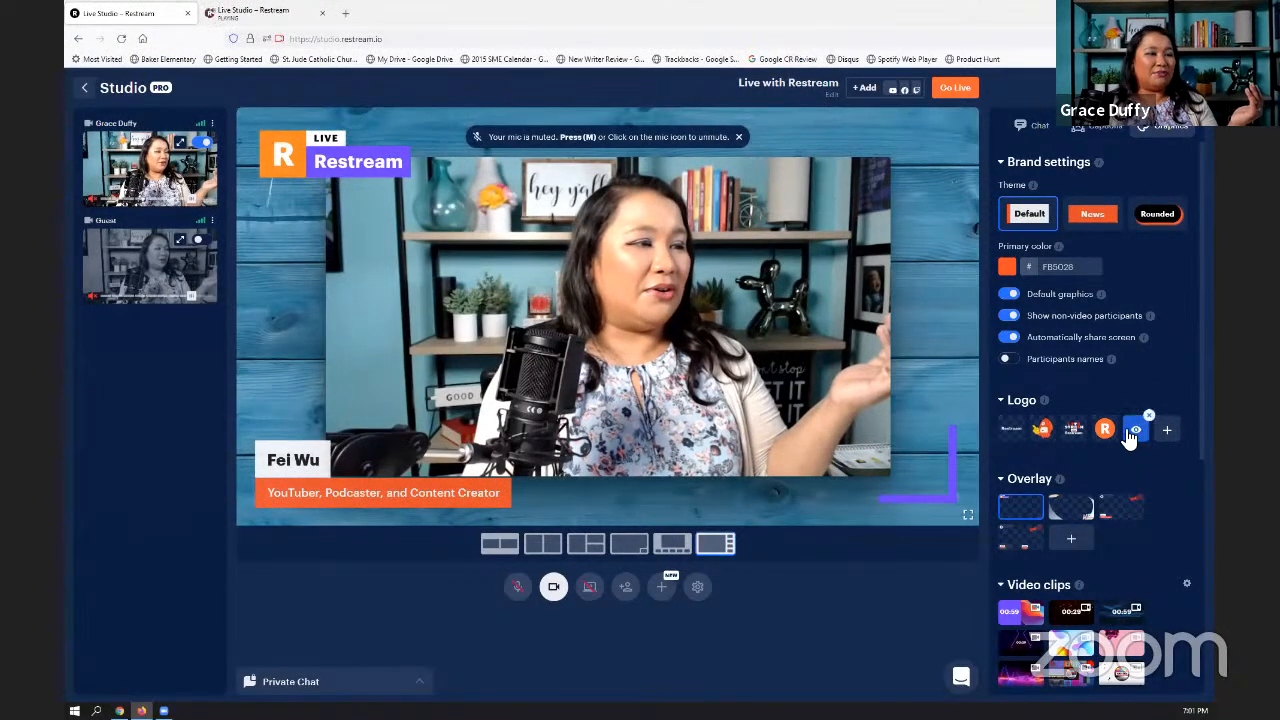
{"action": "left_click", "coordinate": [1133, 437]}
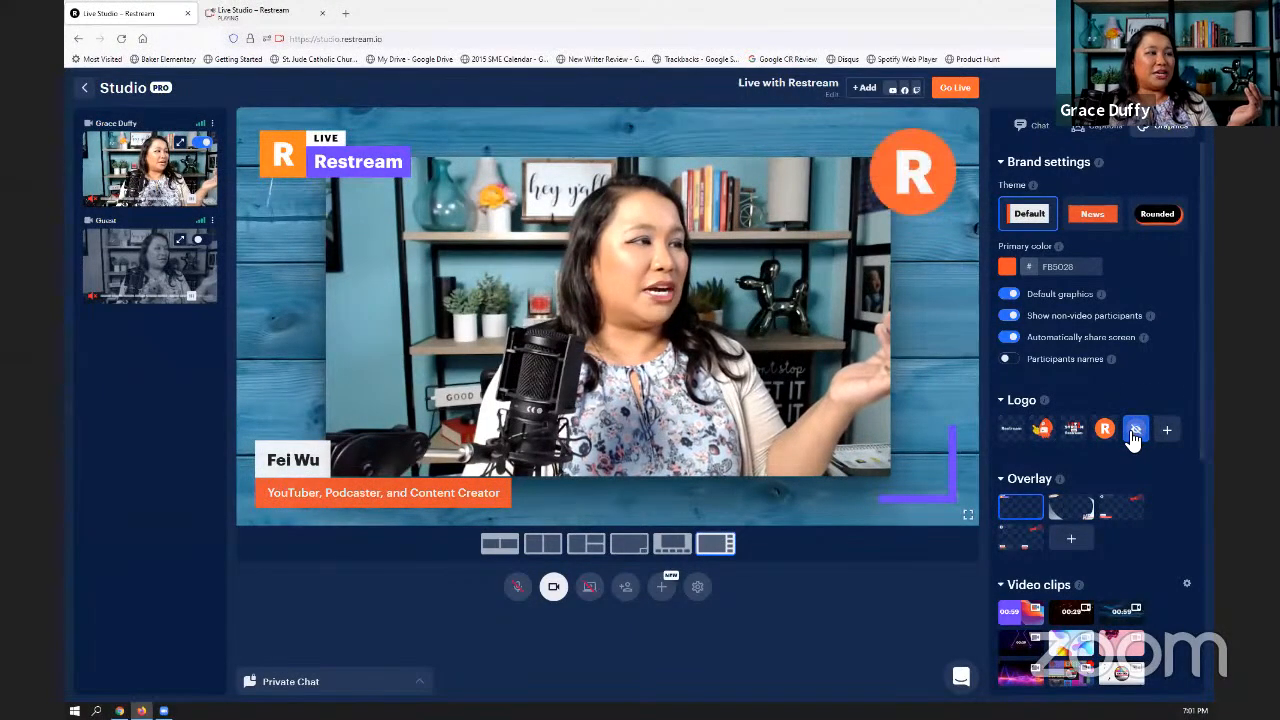
- Hide the Live Restream overlay and the guest caption titled "YouTuber, Podcaster, and Content Creator" from the stage, and return to the graphics settings
{"action": "left_click", "coordinate": [1033, 507]}
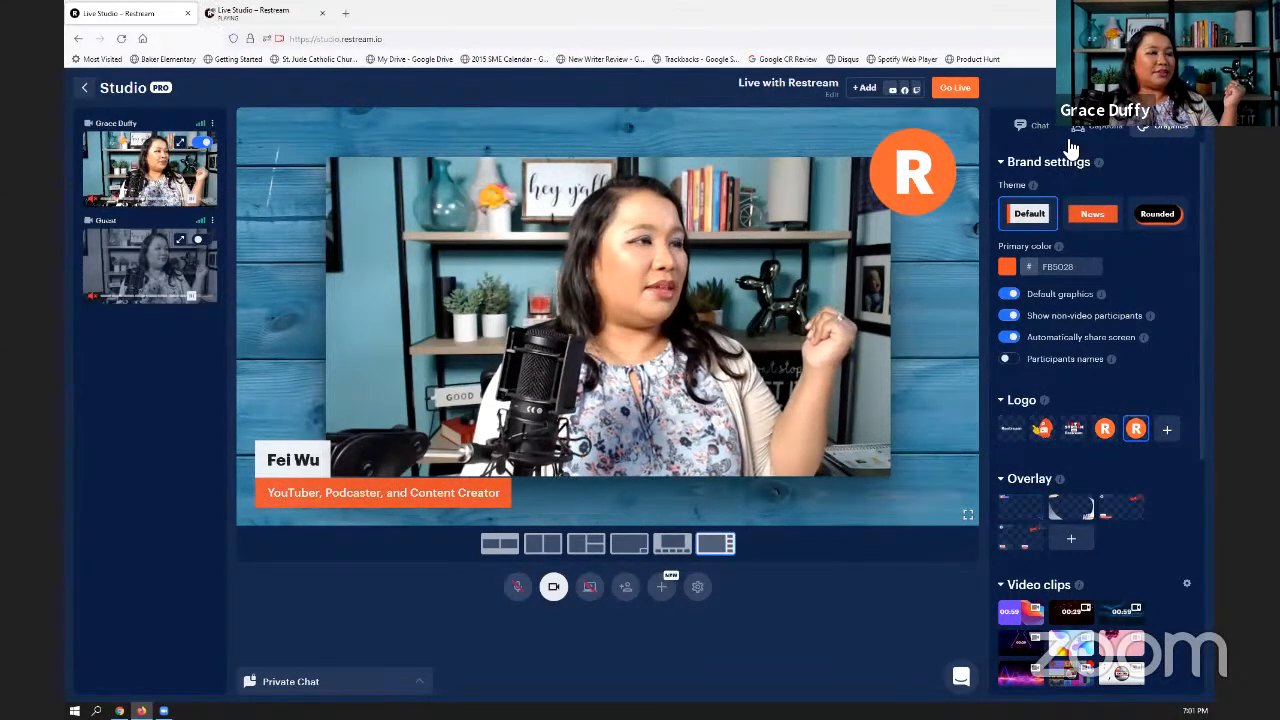
{"action": "left_click", "coordinate": [1098, 128]}
{"action": "left_click", "coordinate": [1087, 270]}
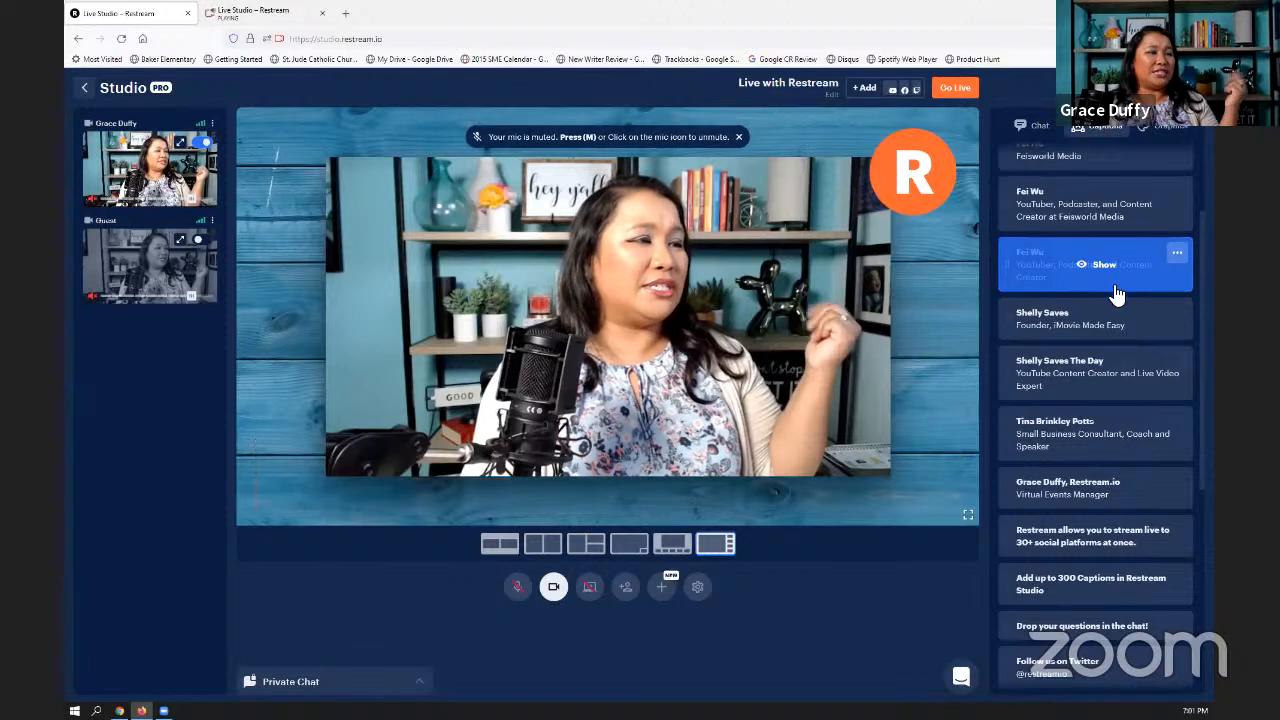
{"action": "left_click", "coordinate": [1145, 127]}
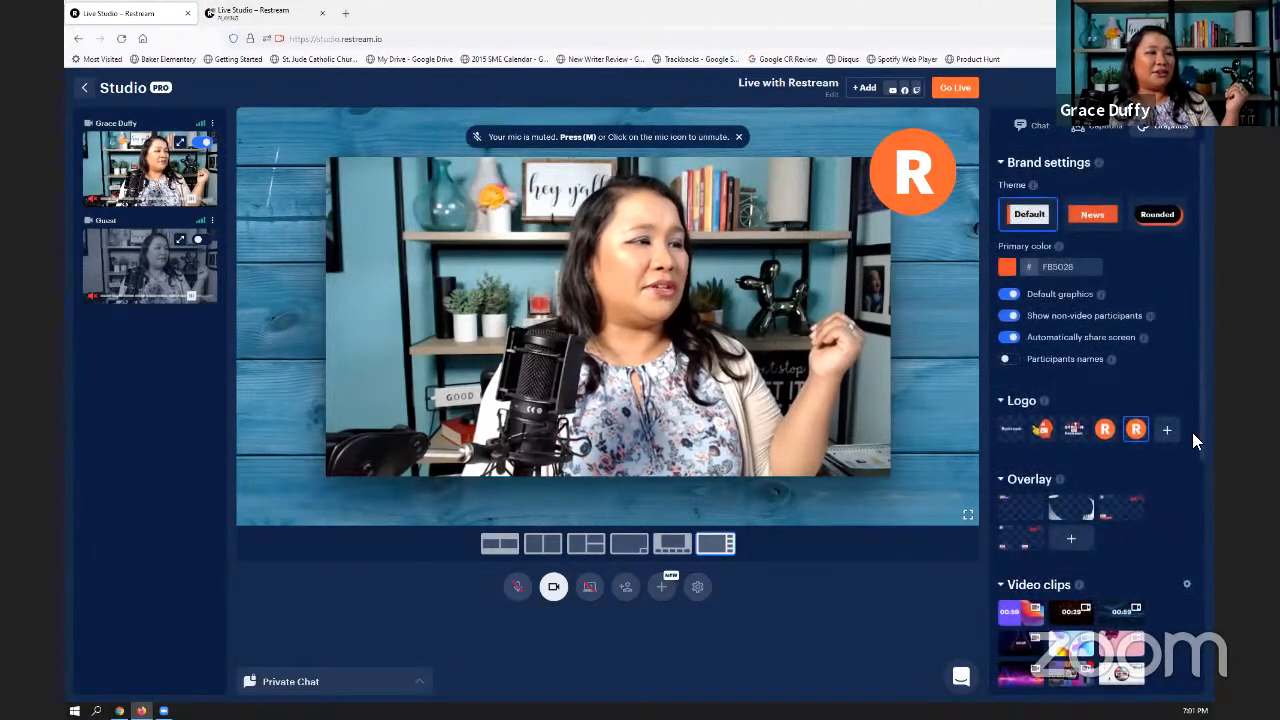
{"action": "scroll", "coordinate": [1192, 440], "scroll_direction": "down", "scroll_amount": 2}
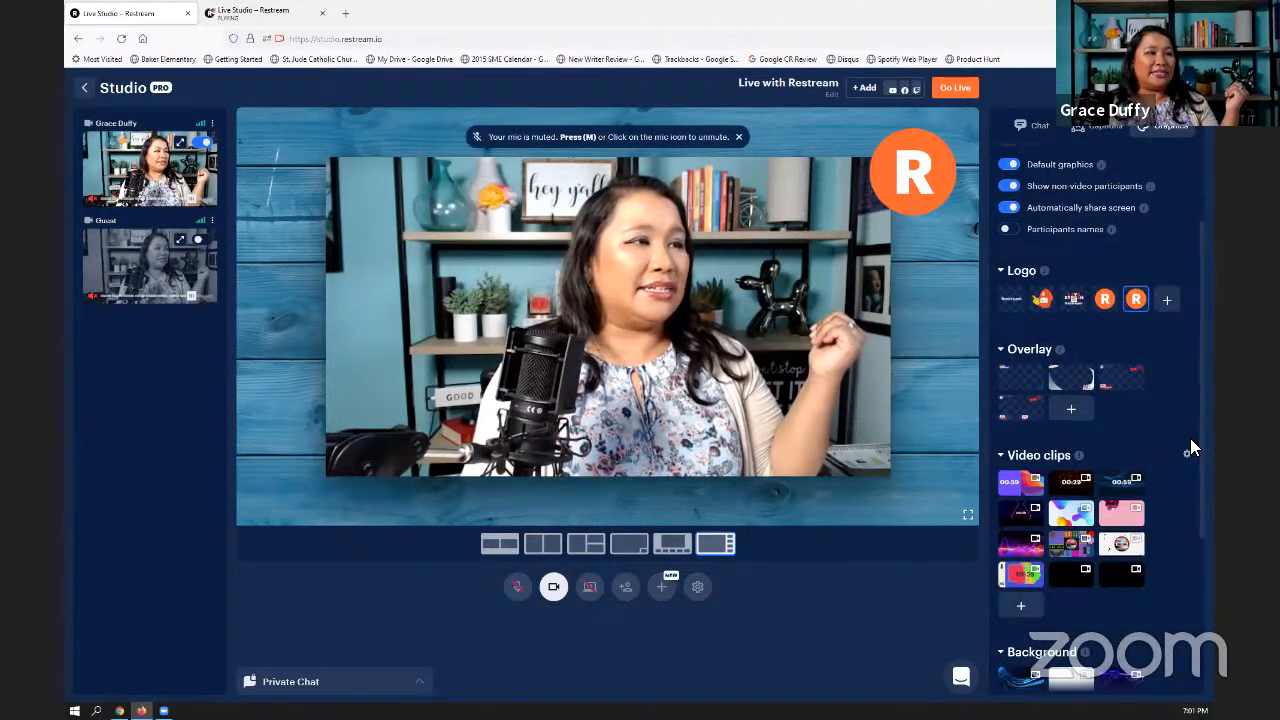
{"action": "scroll", "coordinate": [1190, 448], "scroll_direction": "up", "scroll_amount": 2}
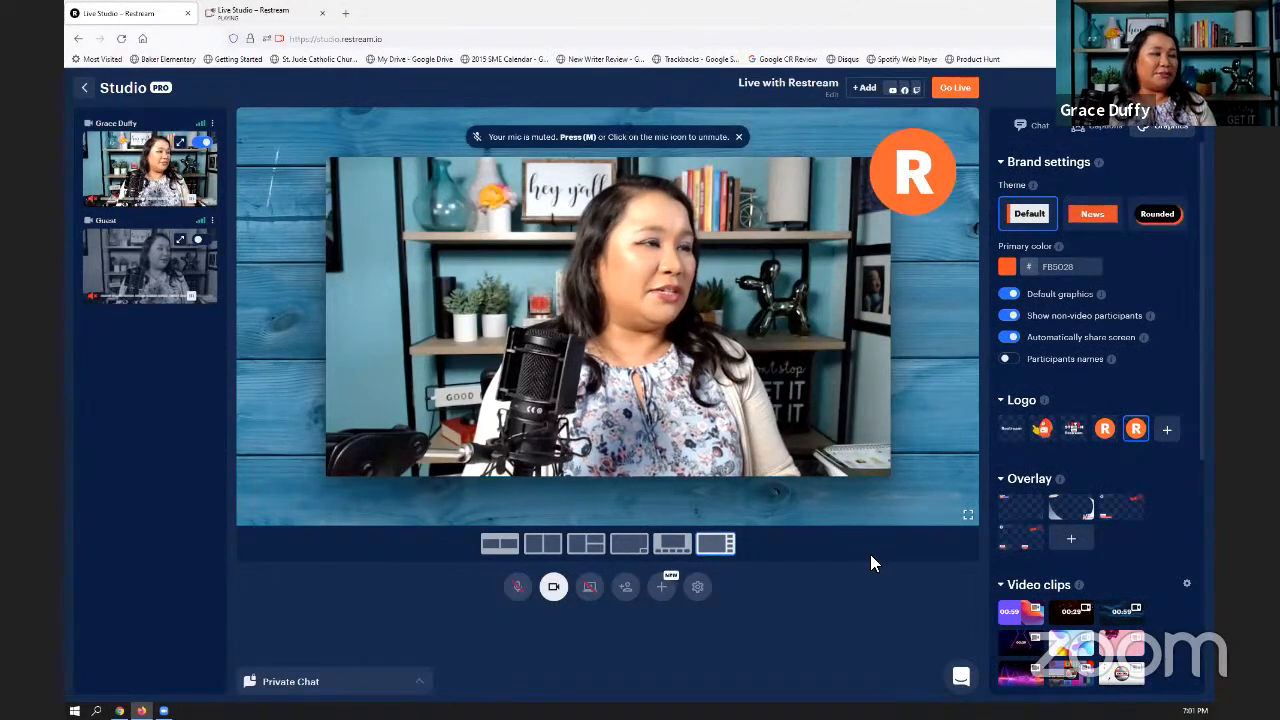